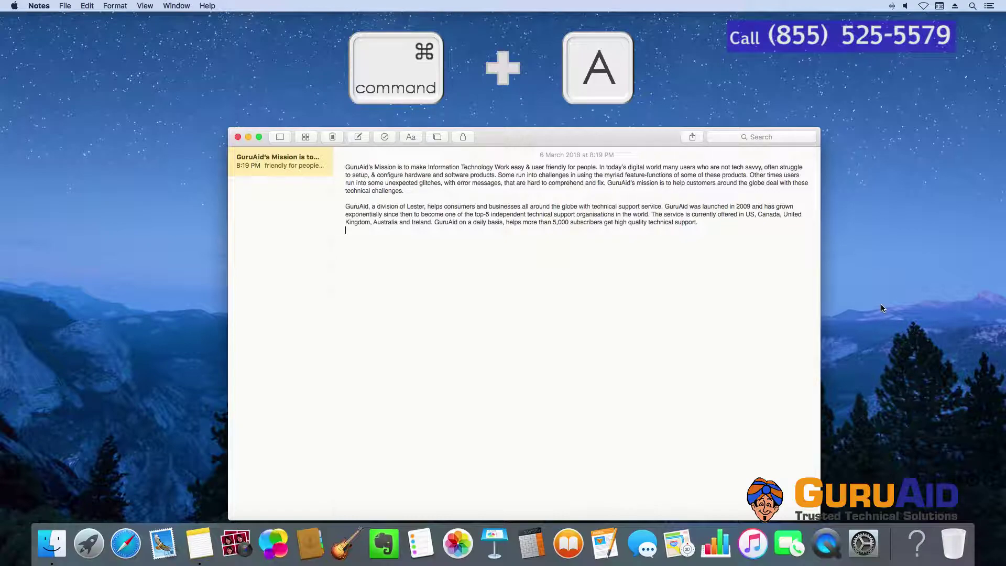
Select and copy all of the GuruAid note's text, then paste it twice to duplicate both paragraphs.
key("super+a")
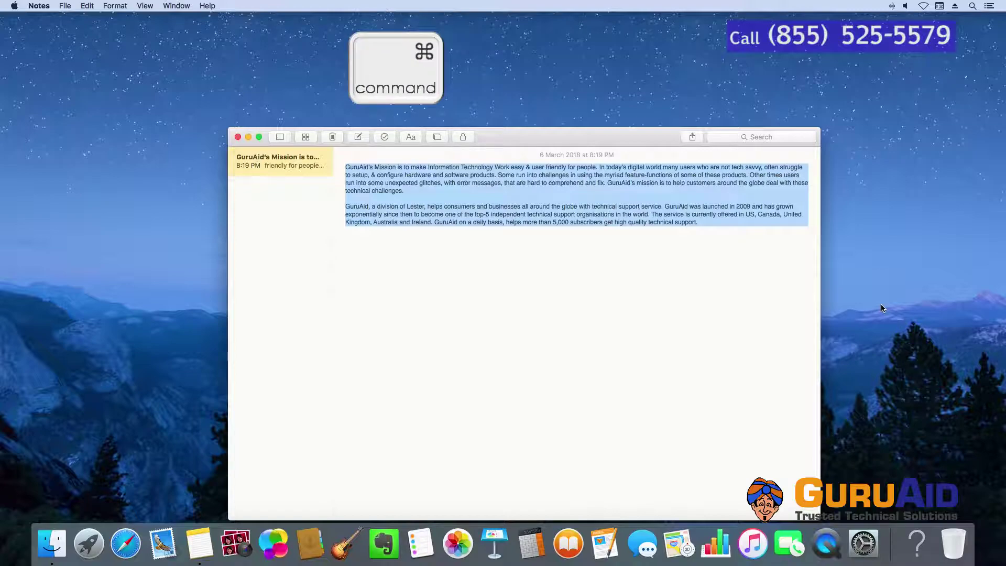
key("super+c")
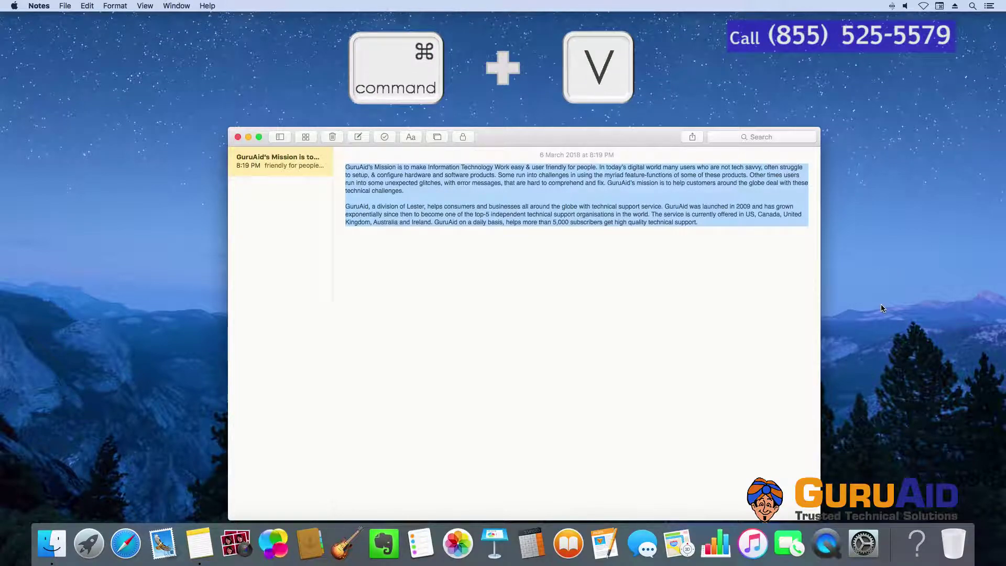
key("super+v")
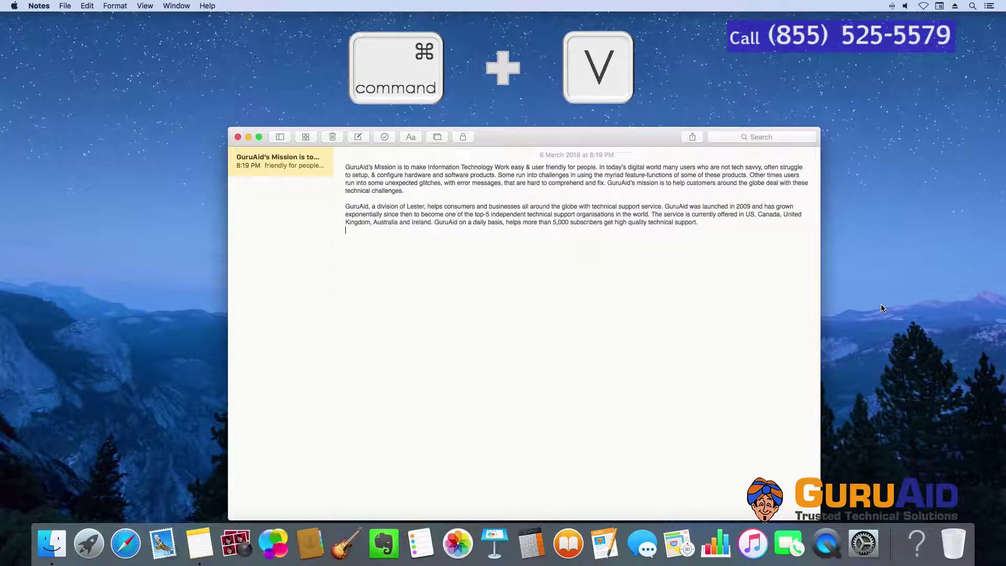
key("super+v")
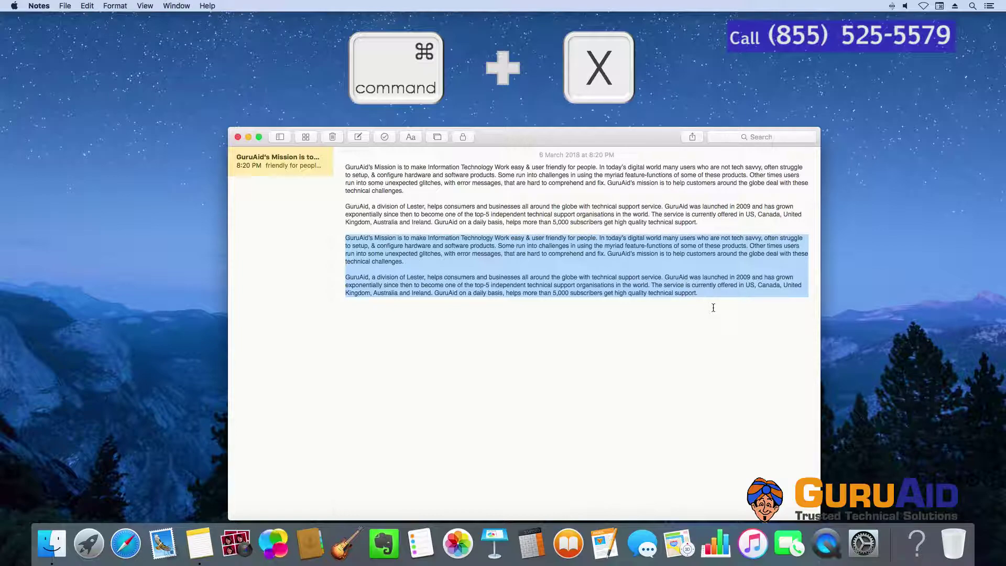
Cut the duplicated paragraphs from the GuruAid note, undo the cut, then redo it.
key("super+x")
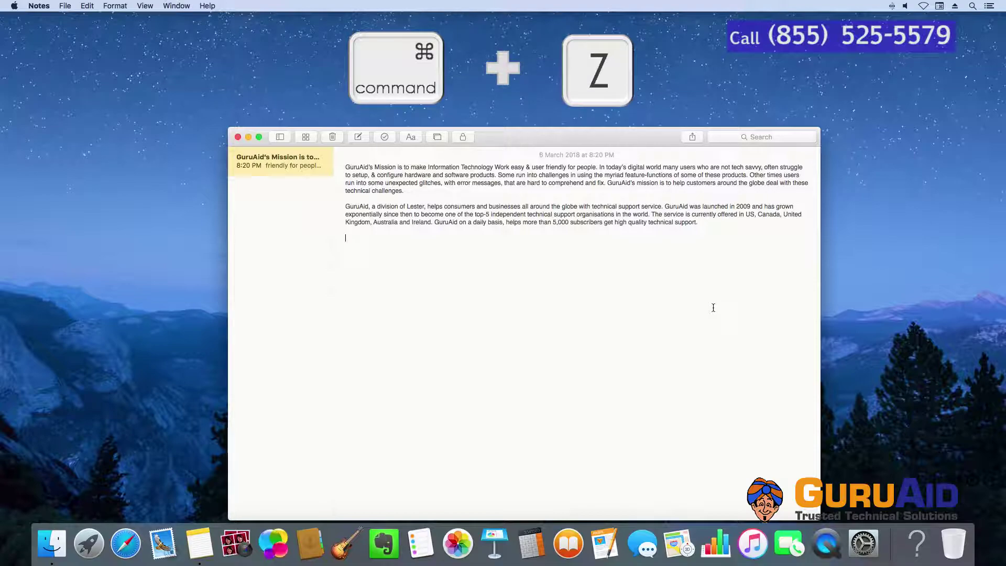
key("super+z")
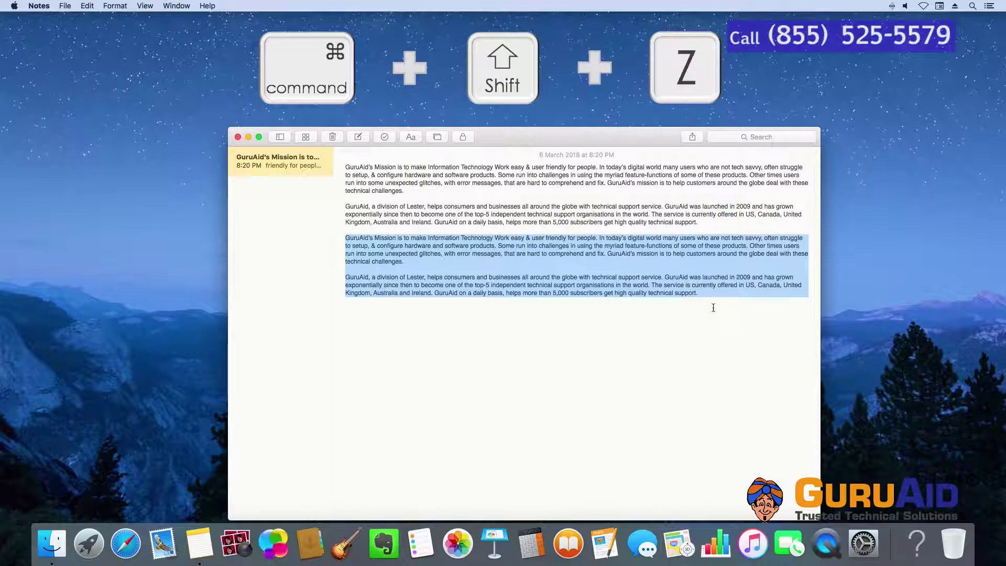
key("cmd+shift+z")
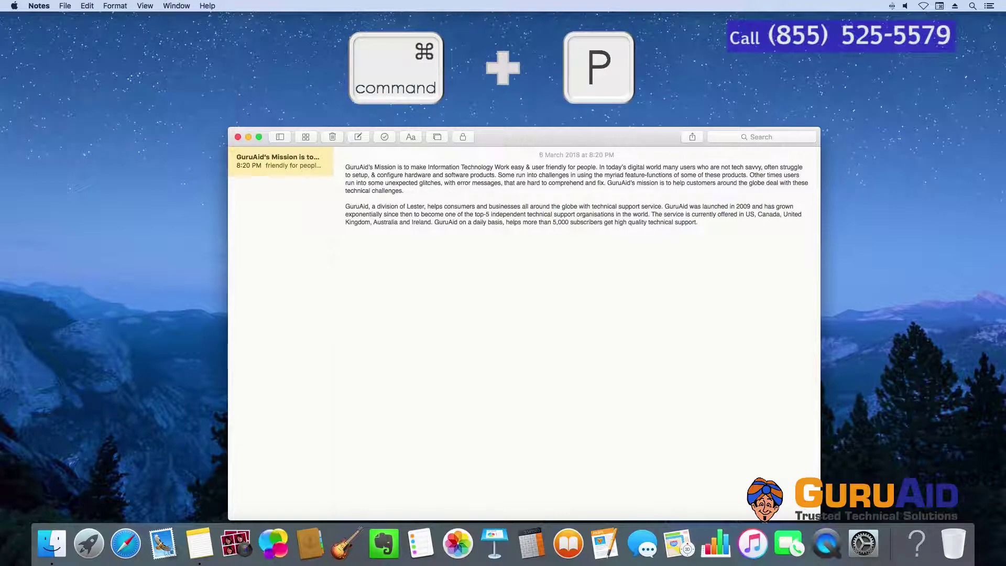
Bring up the note's Print sheet with Command+P, then its find bar with Command+F.
key("super+p")
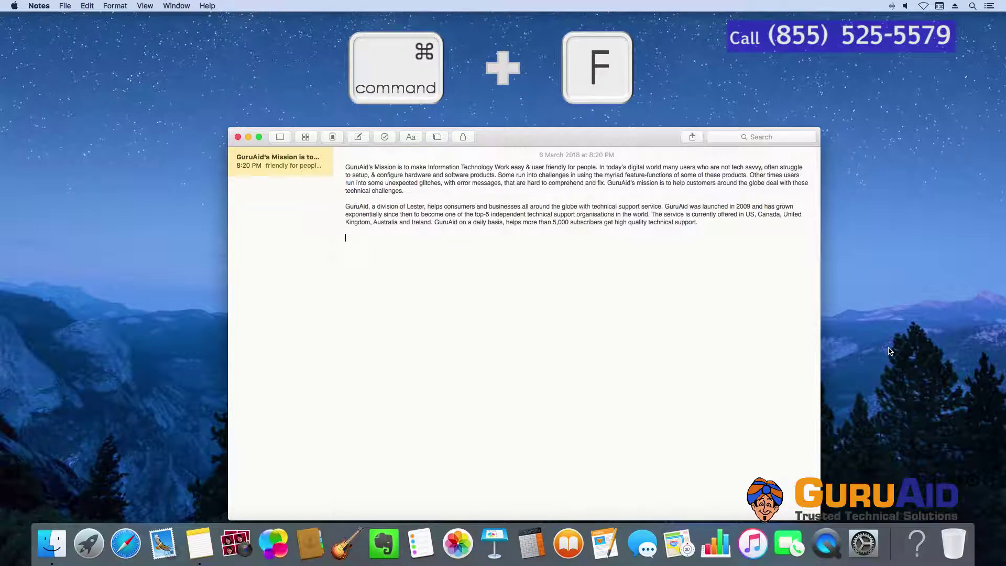
key("super+f")
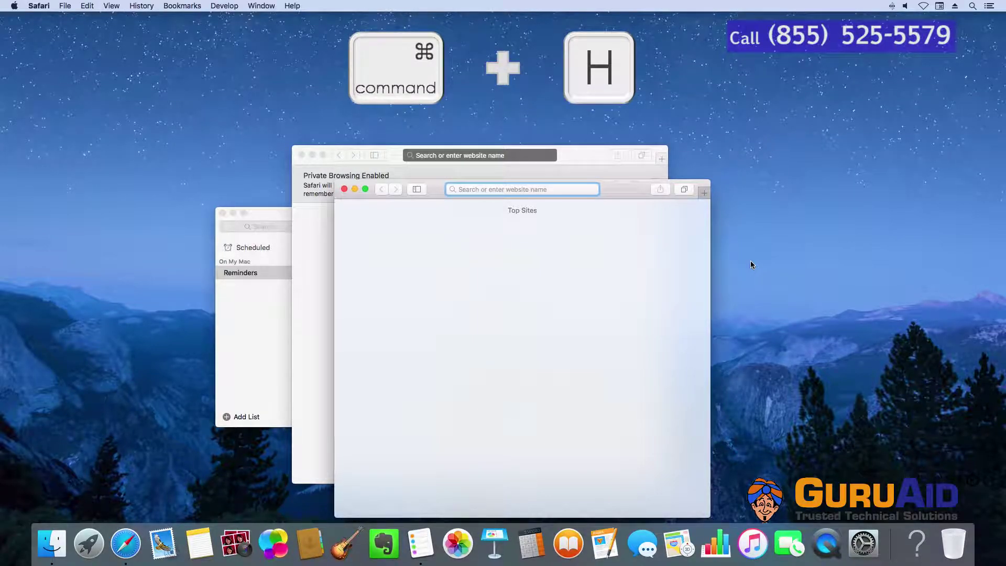
Hide Safari, hide all other apps' windows, then quit Safari with Command+Q.
key("super+h")
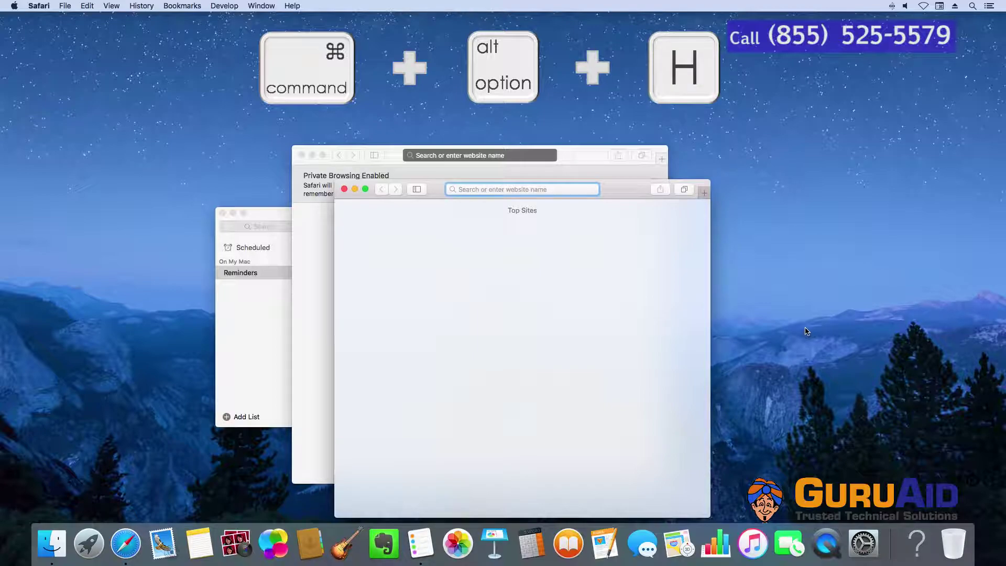
key("super+alt+h")
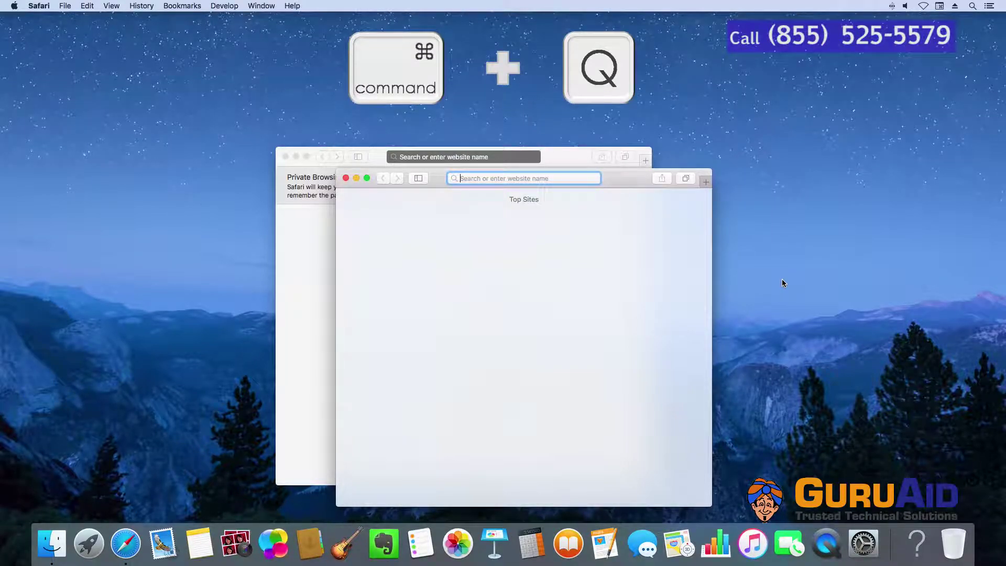
key("super+q")
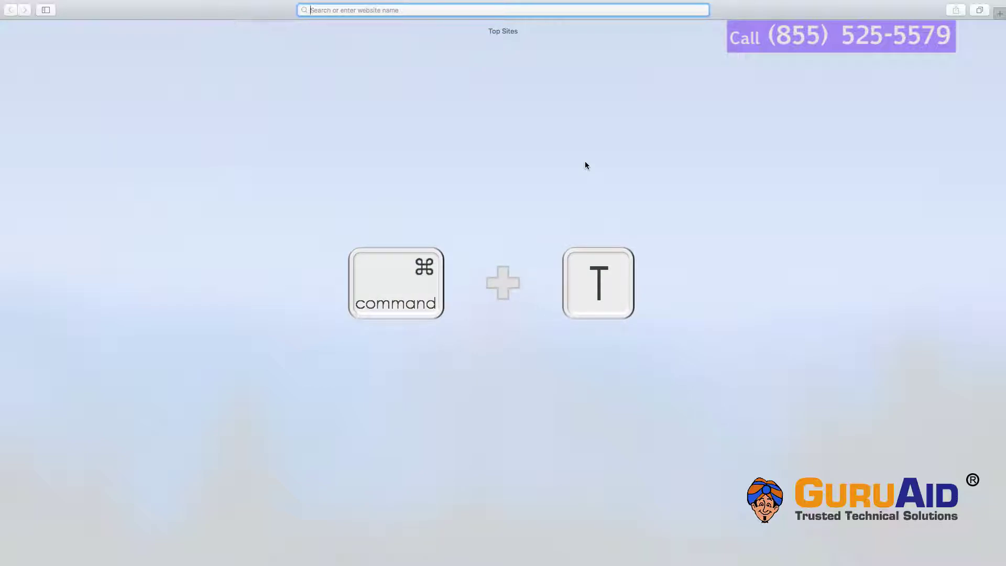
Open a new Safari tab, a new browser window, and a private browsing window via shortcuts.
key("super+t")
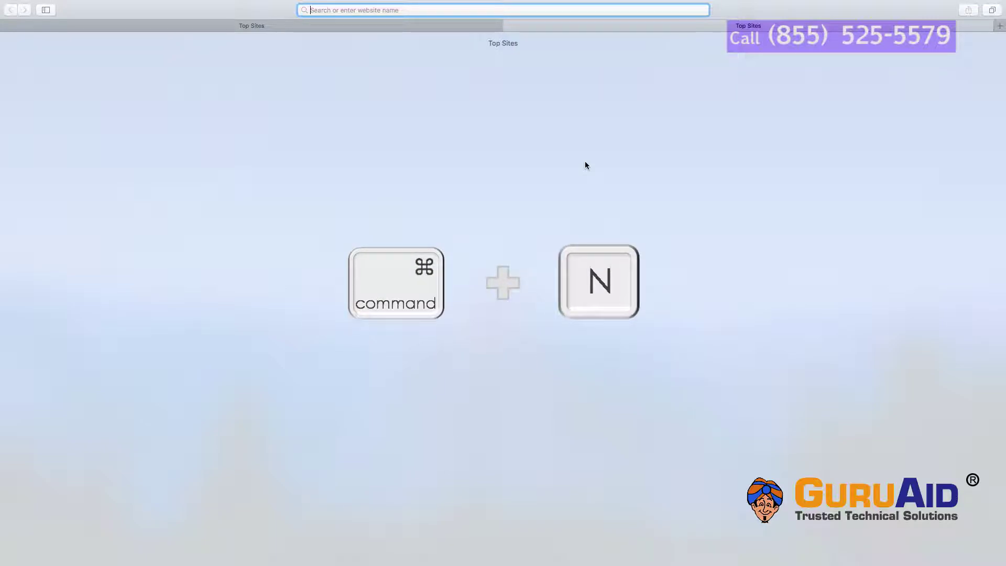
key("super+n")
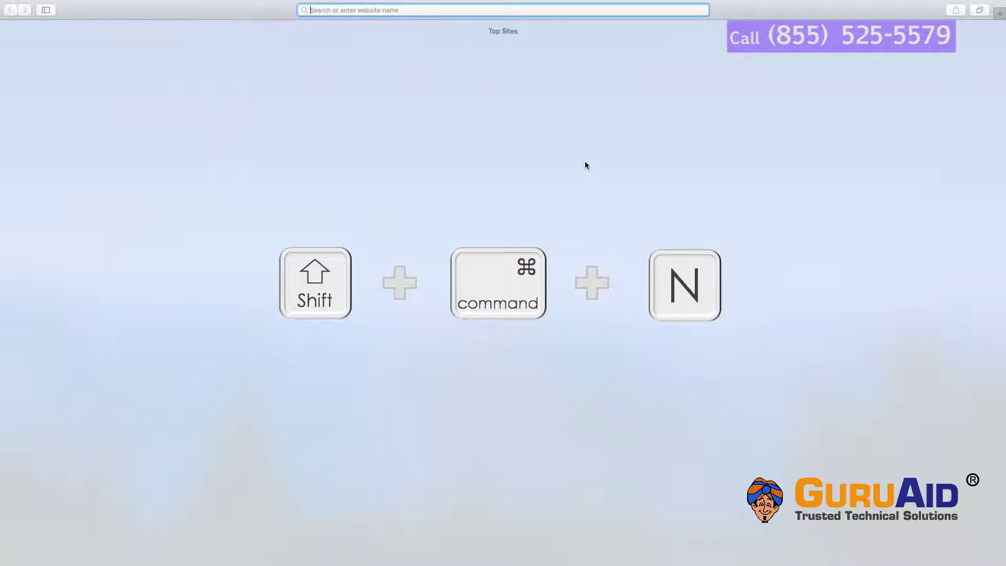
key("shift+super+n")
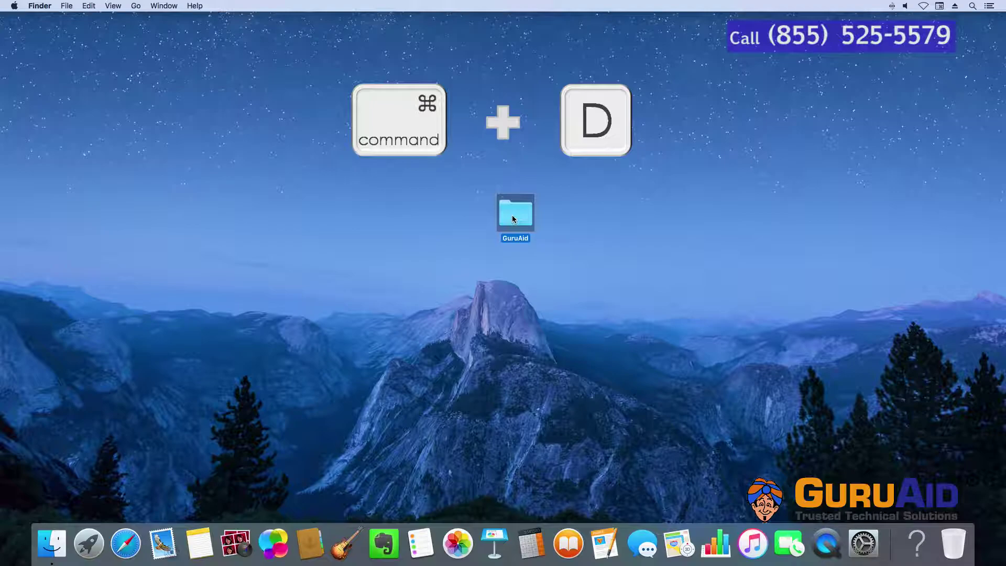
Duplicate the GuruAid desktop folder and show the GuruAid copy's Info window.
key("super+d")
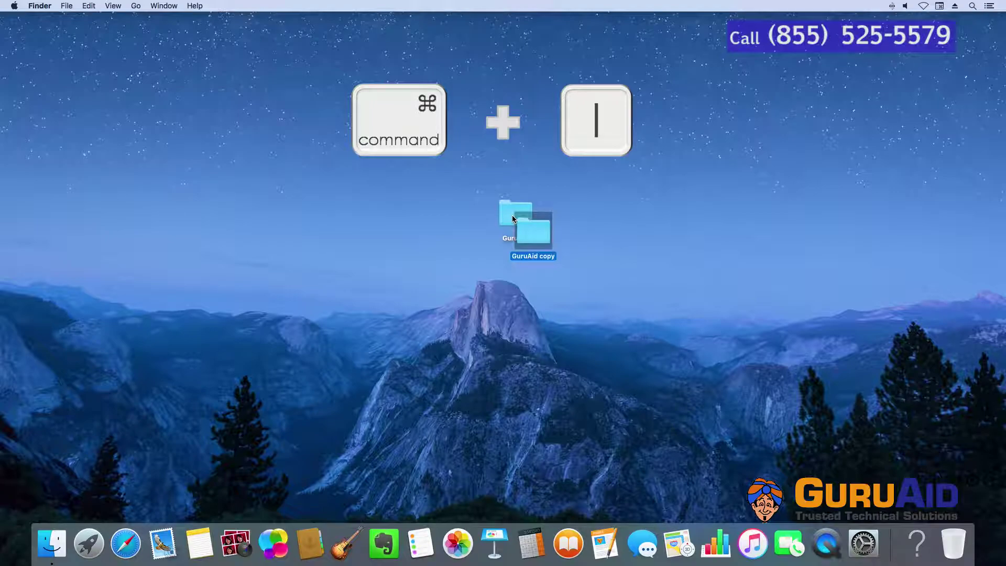
key("super+i")
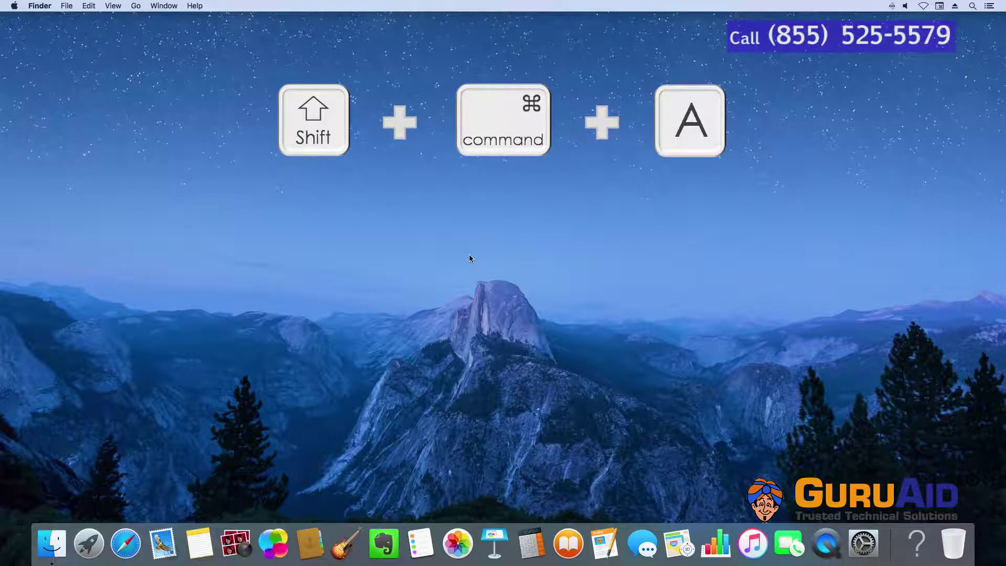
Open Applications, the Computer volumes list and Desktop with Shift+Command+A, C and D.
key("shift+super+a")
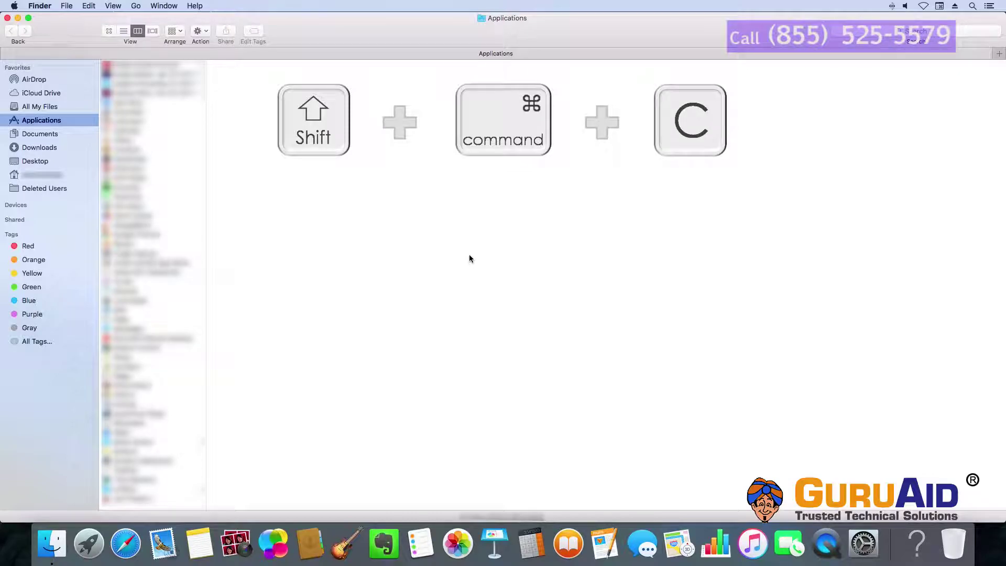
key("shift+super+c")
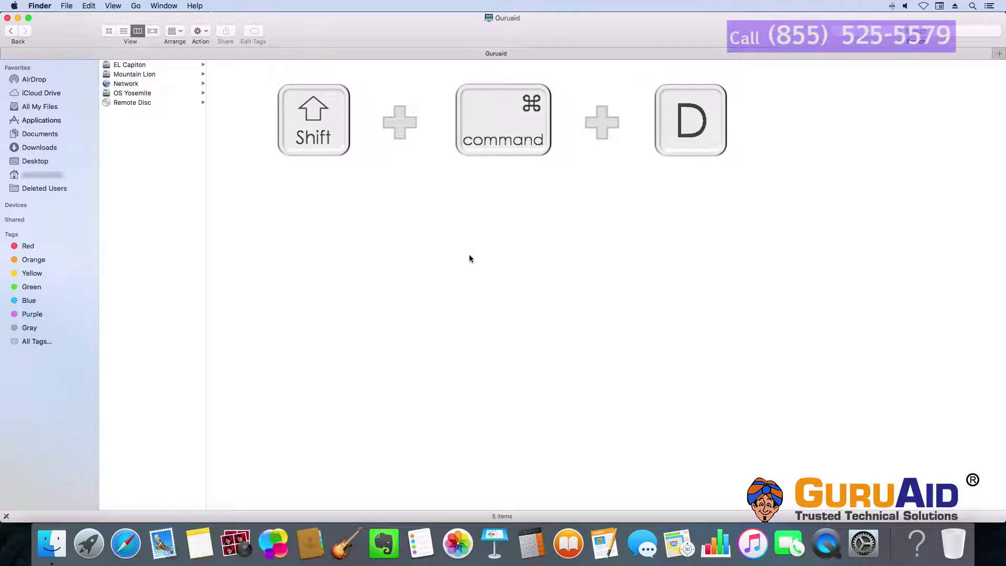
key("shift+super+d")
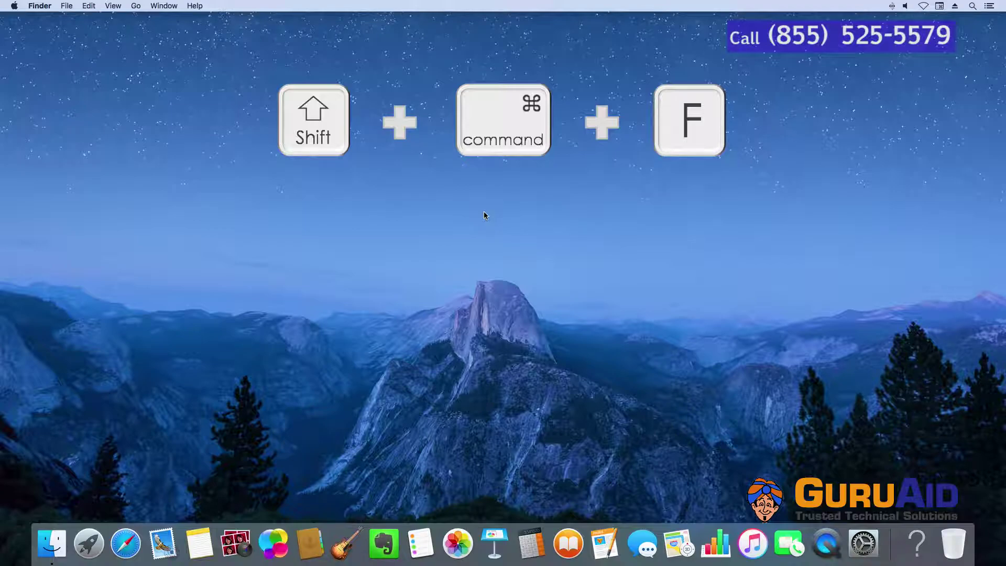
Open All My Files, the Go to Folder prompt and the home folder with Shift+Command+F, G, H.
key("shift+super+f")
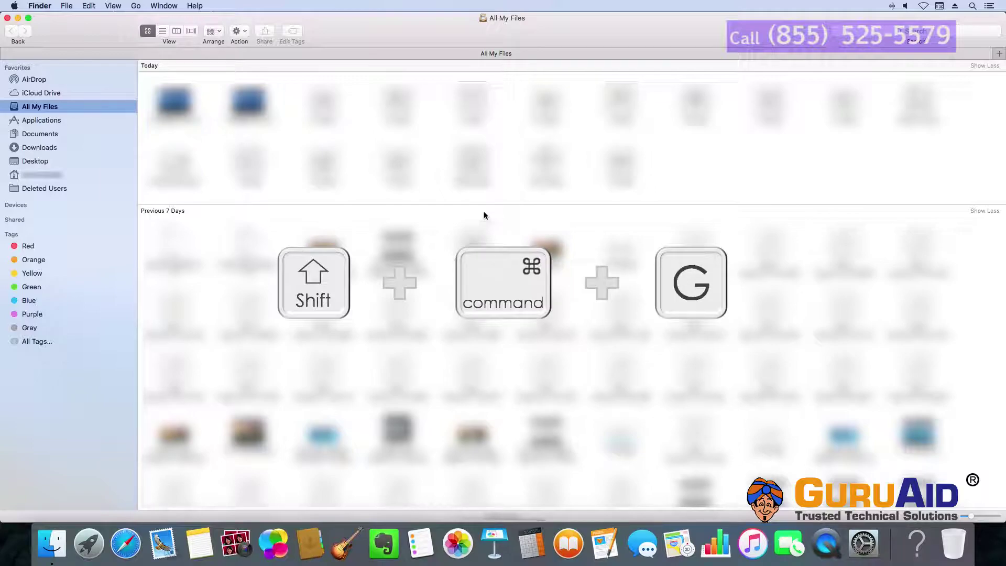
key("shift+super+g")
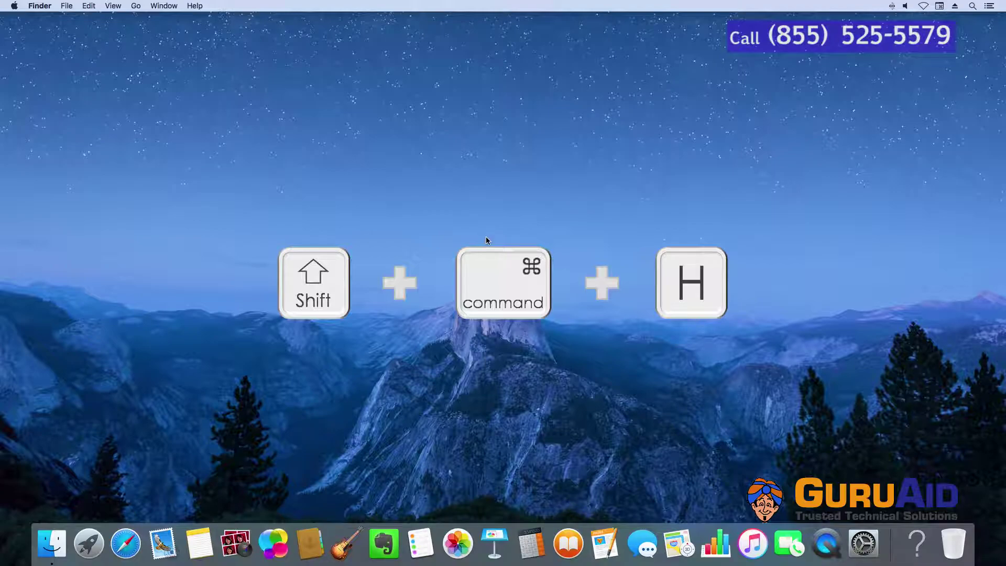
key("shift+super+h")
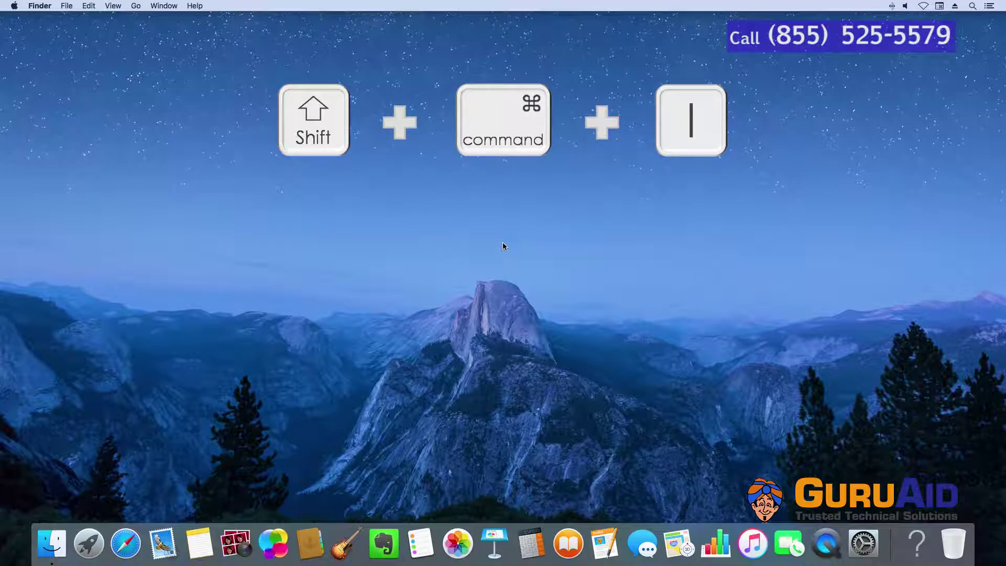
Open iCloud Drive, Network and Documents with Shift+Command+I, K and O.
key("shift+super+i")
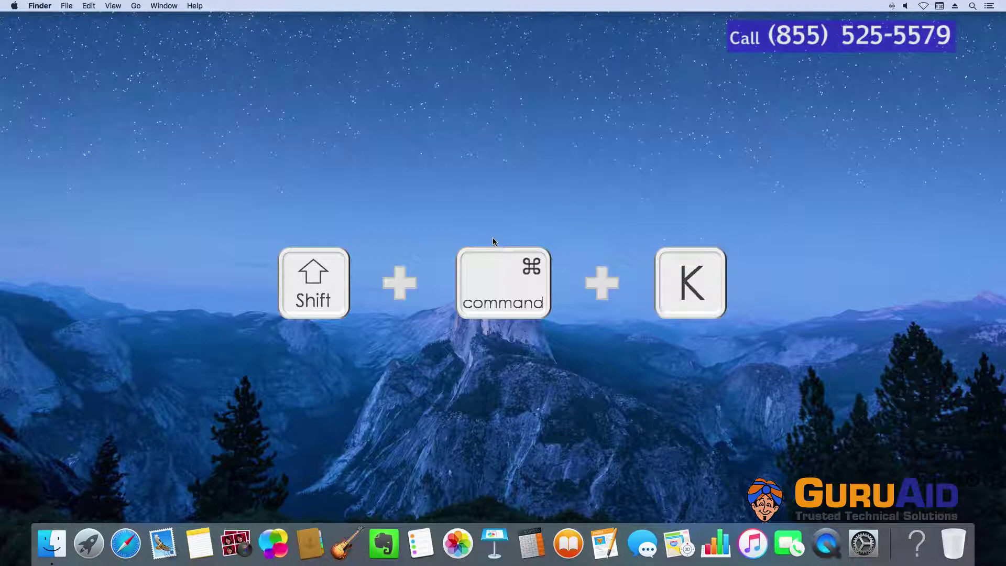
key("shift+super+k")
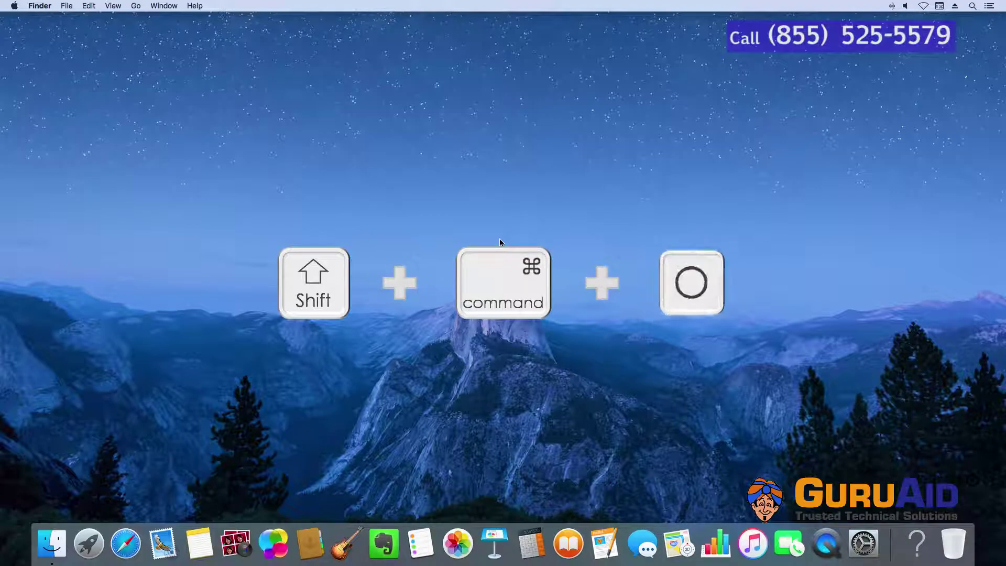
key("shift+super+o")
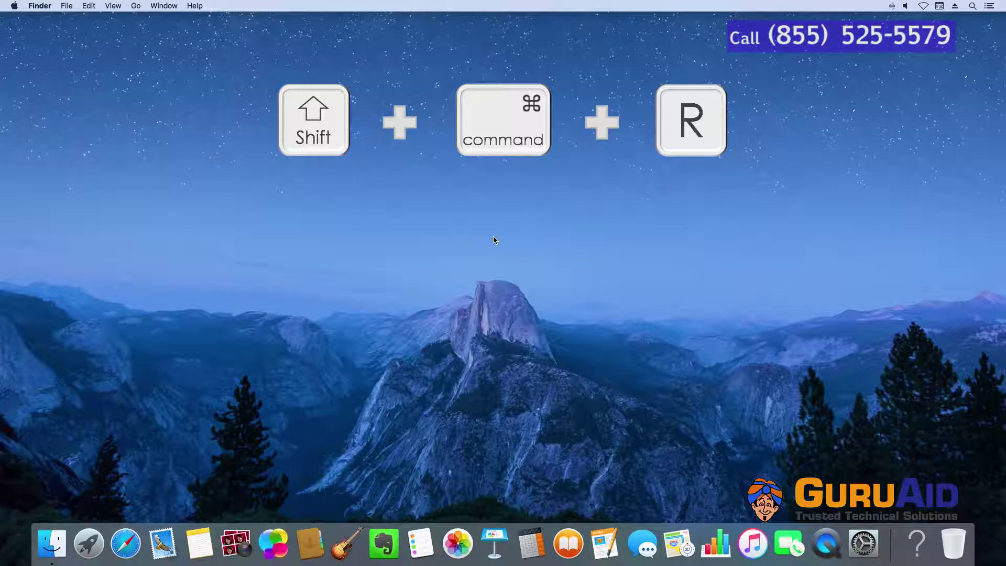
Open AirDrop, Utilities and Downloads, then toggle Dock auto-hiding on and off with Option+Command+D.
key("shift+super+r")
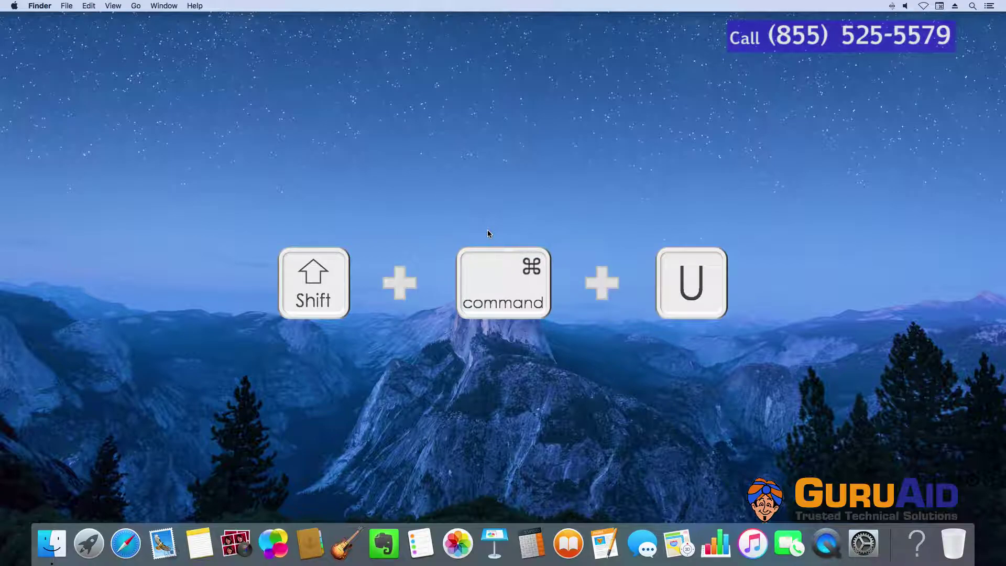
key("shift+super+u")
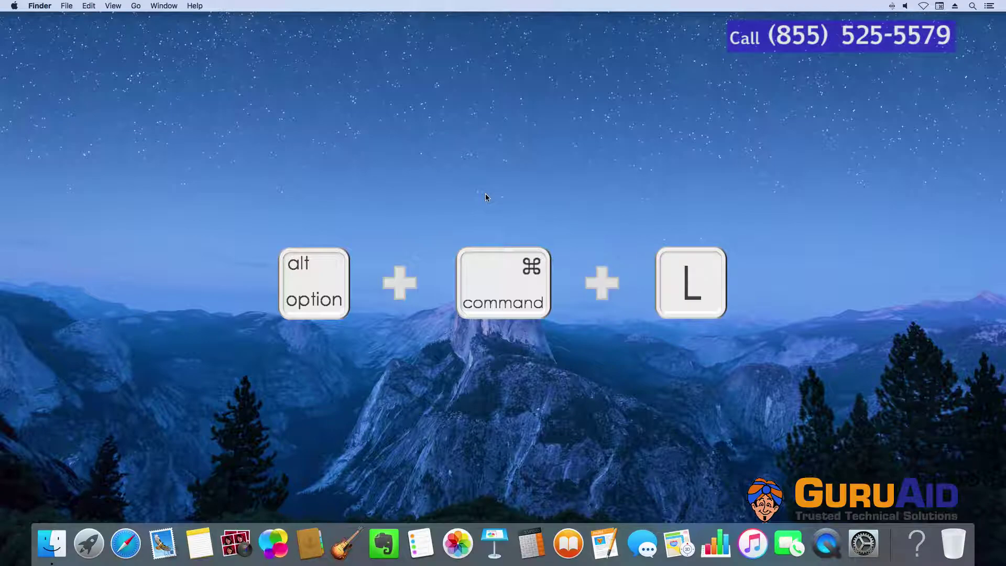
key("alt+super+l")
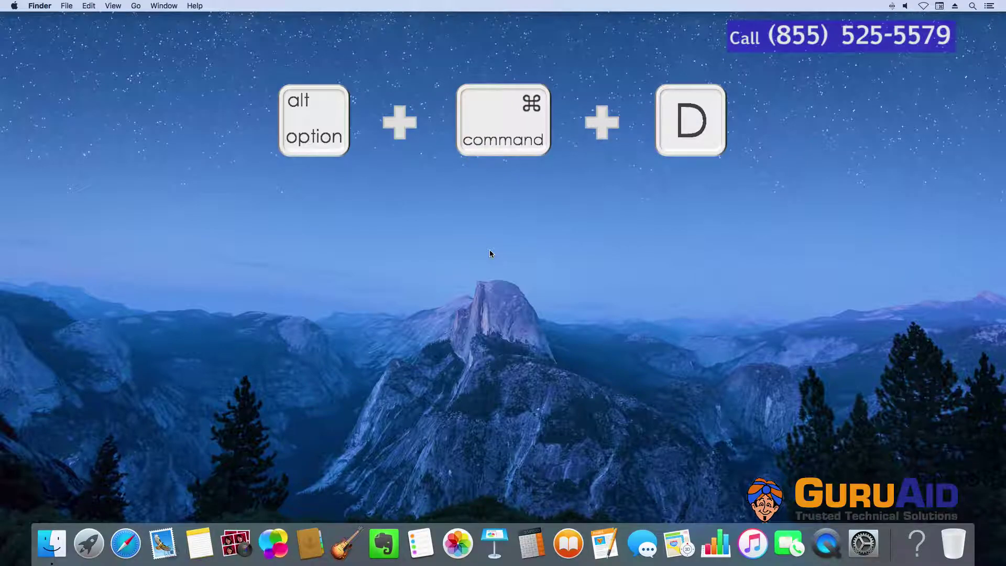
key("alt+super+d")
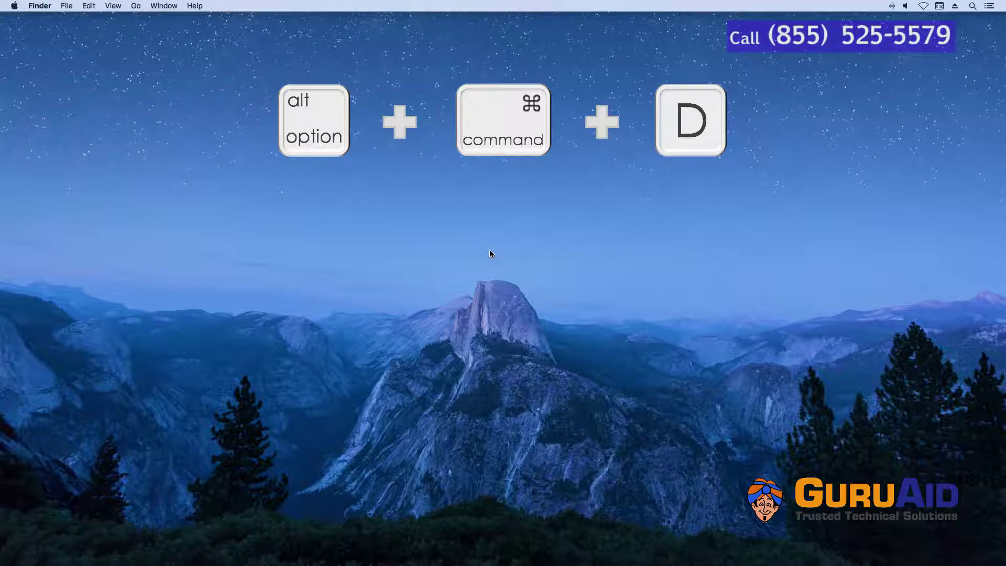
key("alt+super+d")
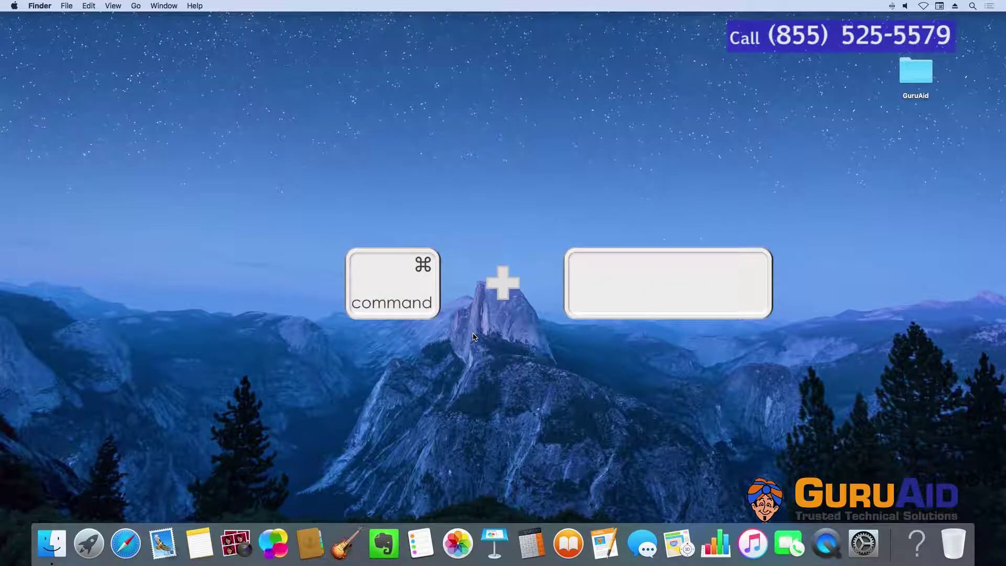
Show Spotlight and the emoji viewer, then create a desktop folder, alias it, and trash both.
key("super+space")
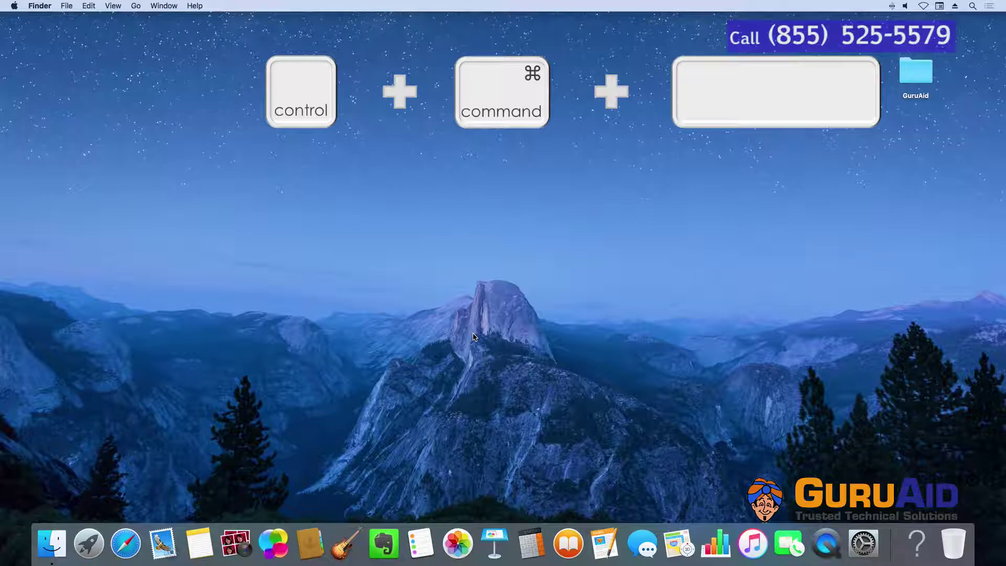
key("ctrl+super+space")
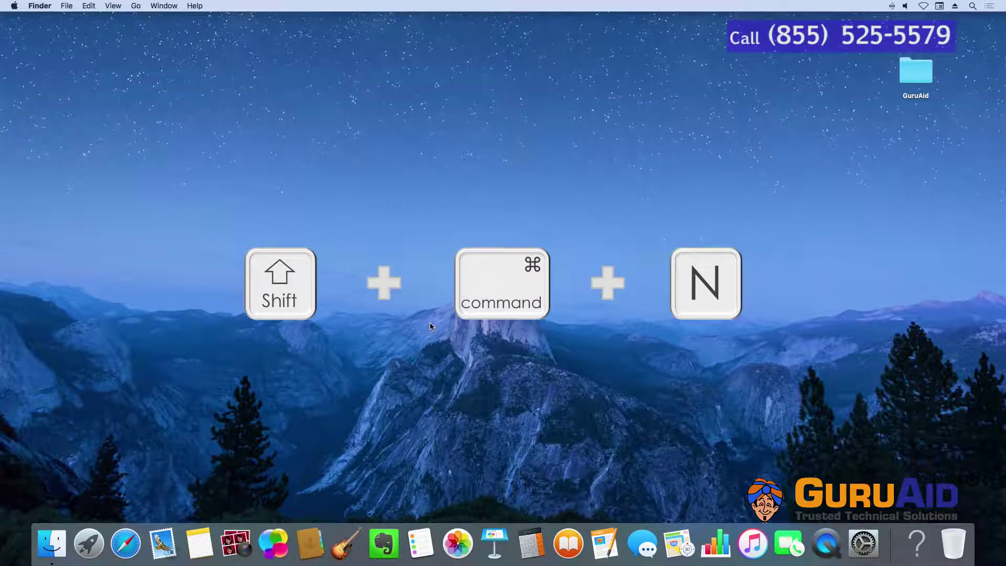
key("shift+super+n")
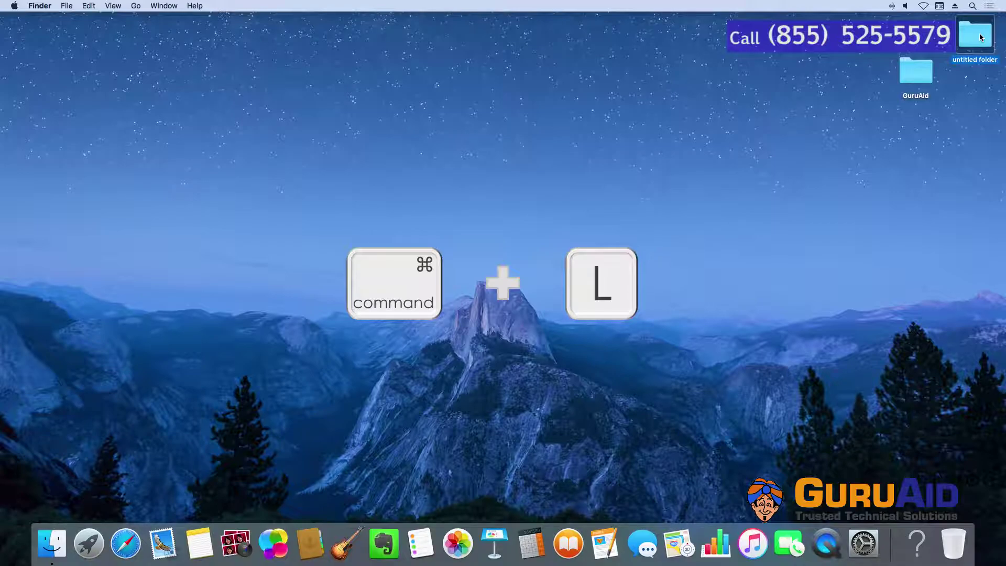
key("super+l")
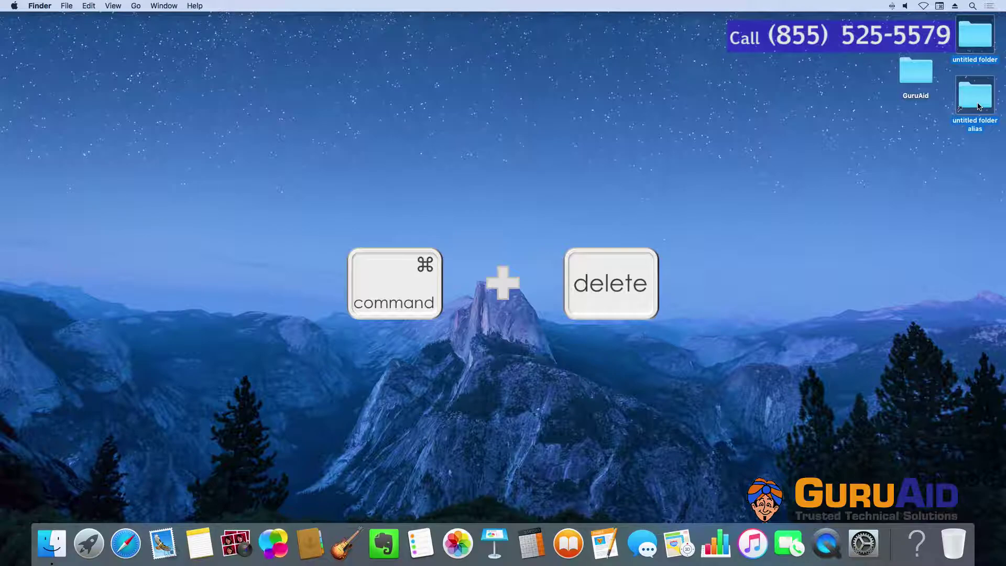
key("super+BackSpace")
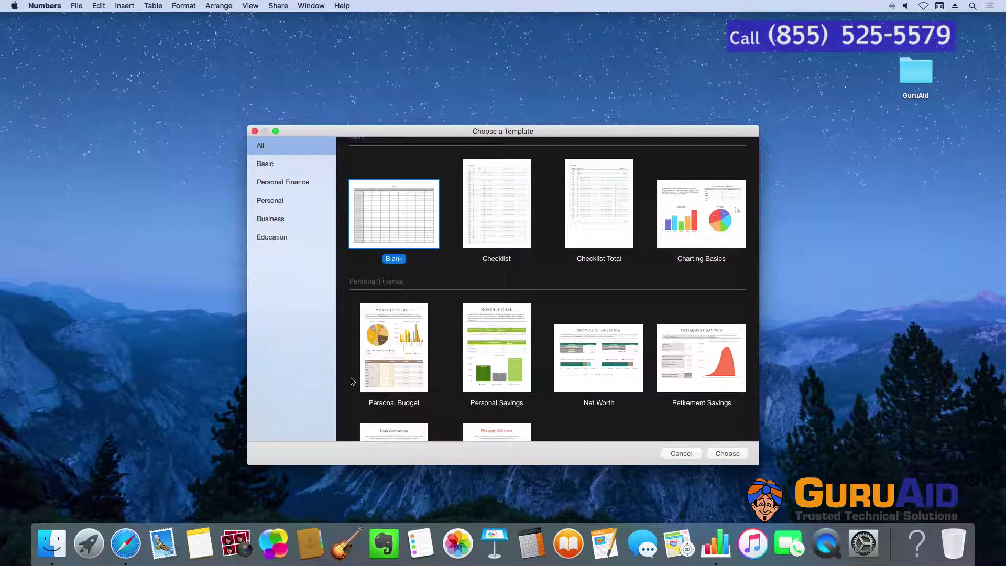
key("ctrl")
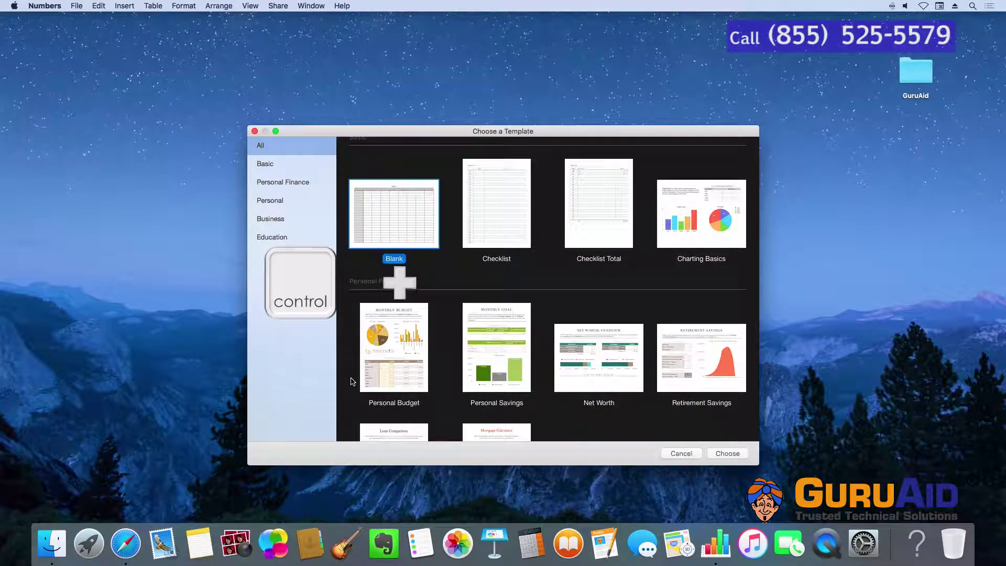
key("super")
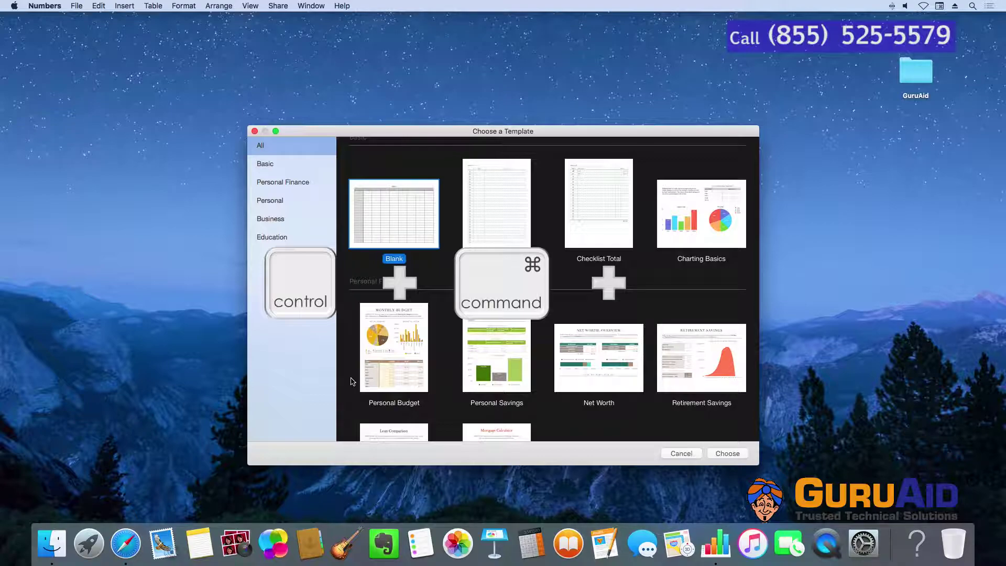
key("ctrl+super+f")
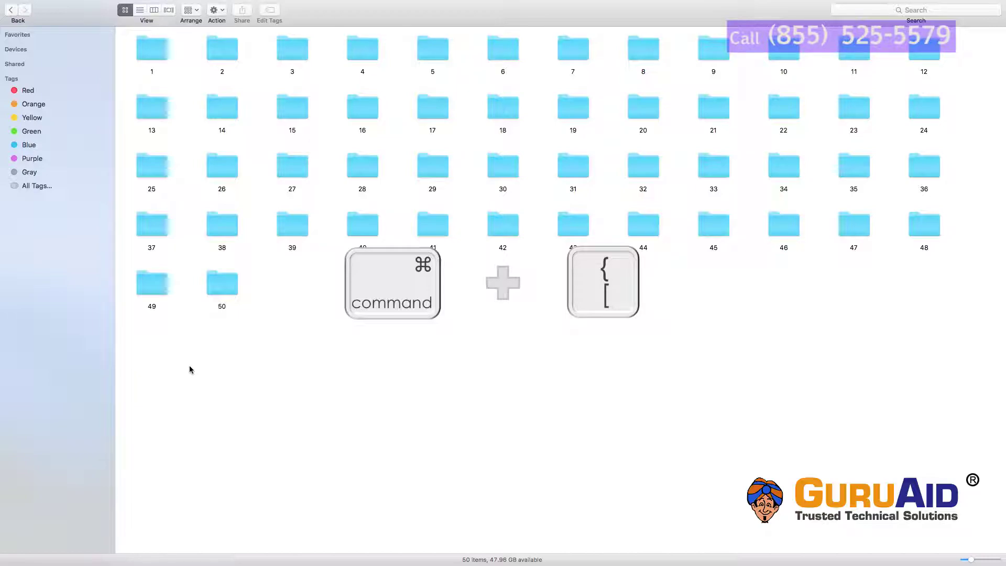
Go back to the parent folder and forward to the 50 folders, show the path bar, and hide the sidebar and status bar.
key("super+bracketleft")
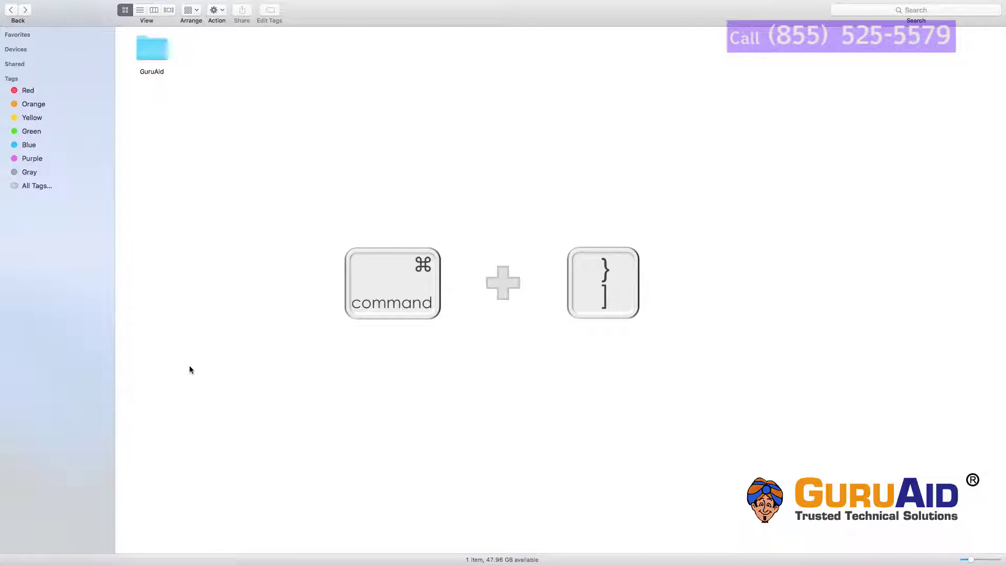
key("super+bracketright")
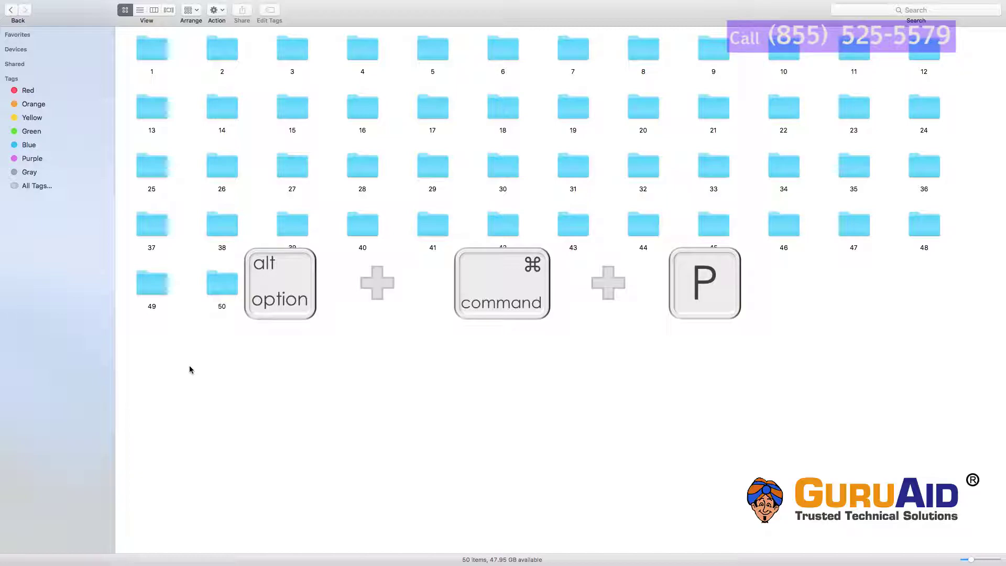
key("alt+super+p")
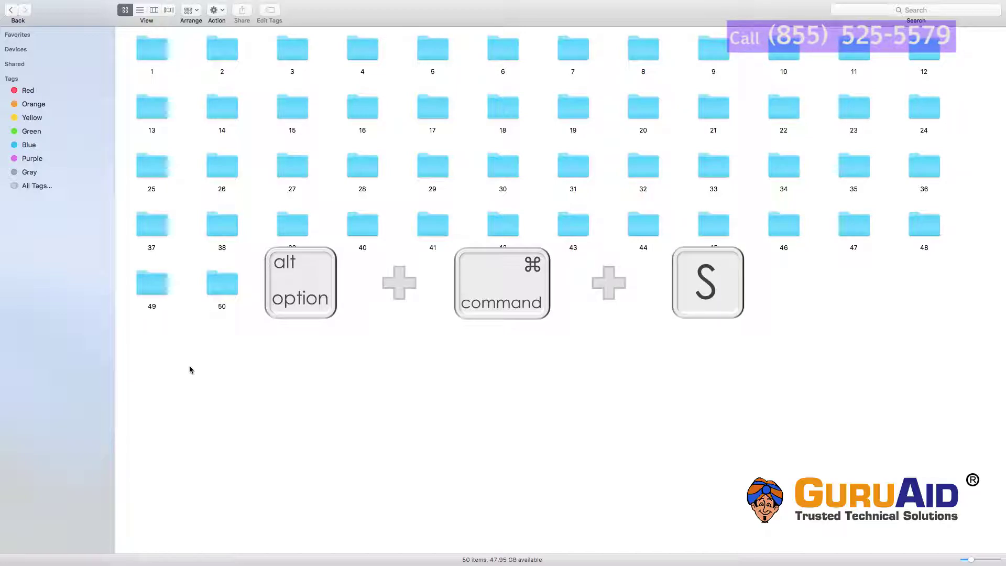
key("alt+super+s")
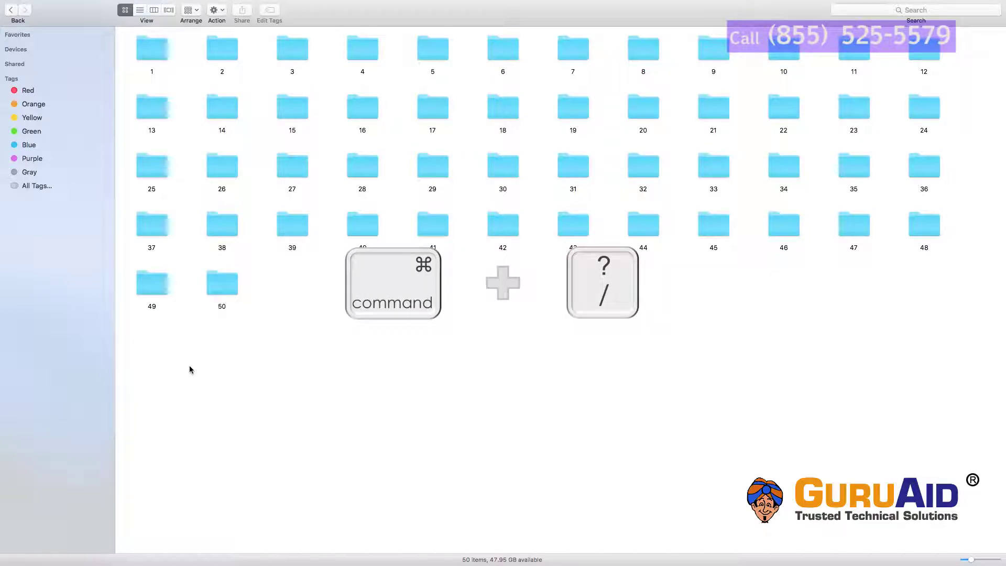
key("super+slash")
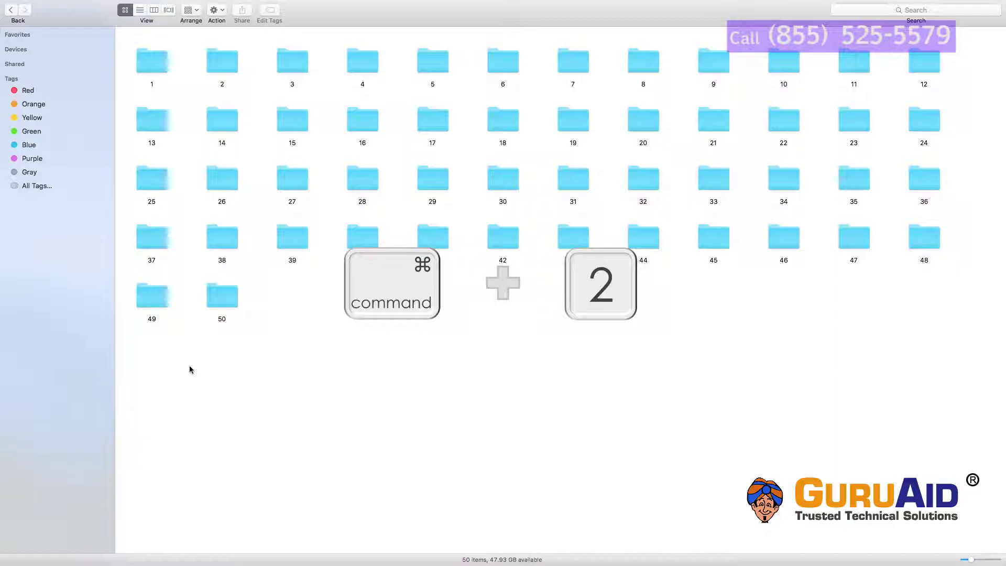
Switch the 50 numbered folders to list, columns and Cover Flow views, then back to icons.
key("super+2")
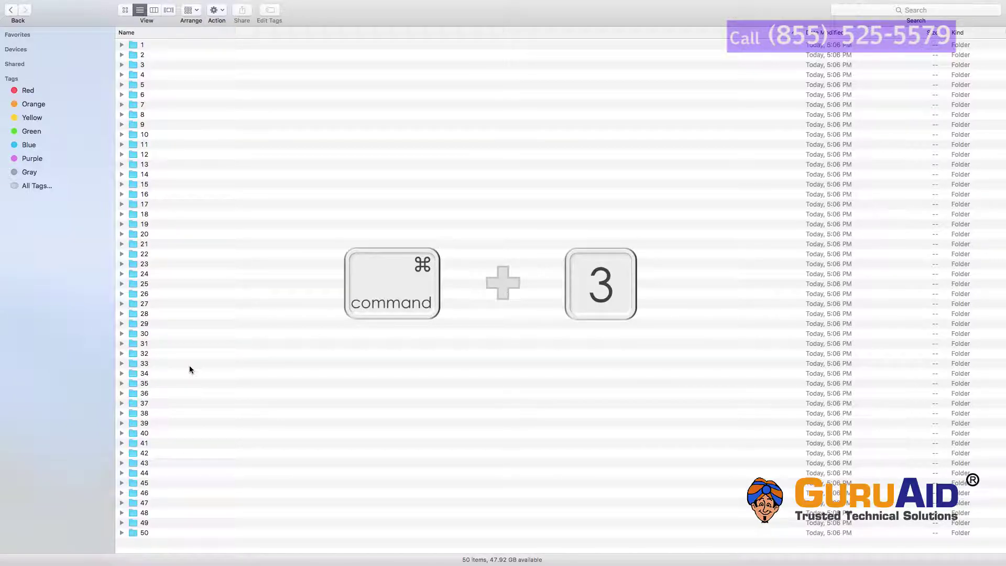
key("super+3")
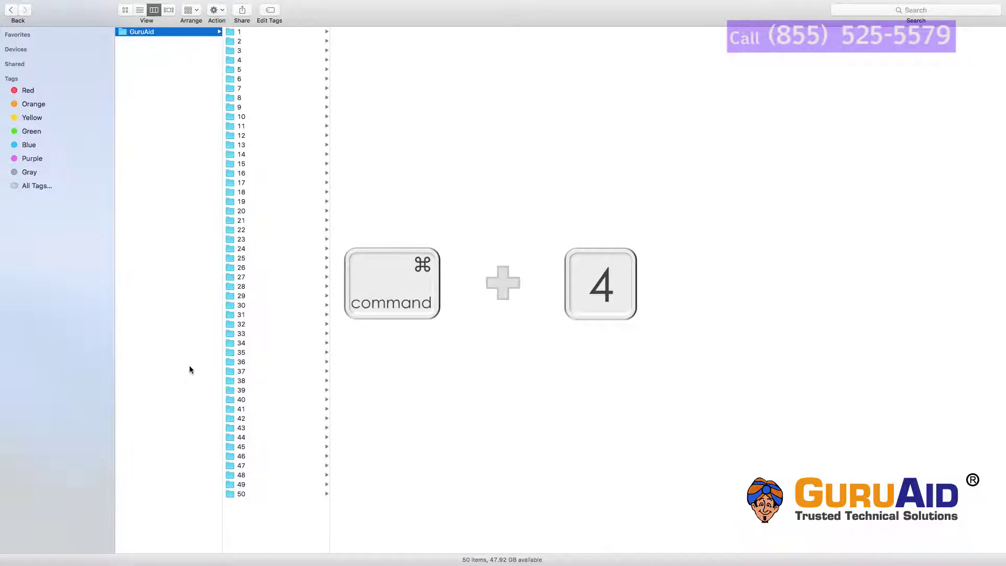
key("super+4")
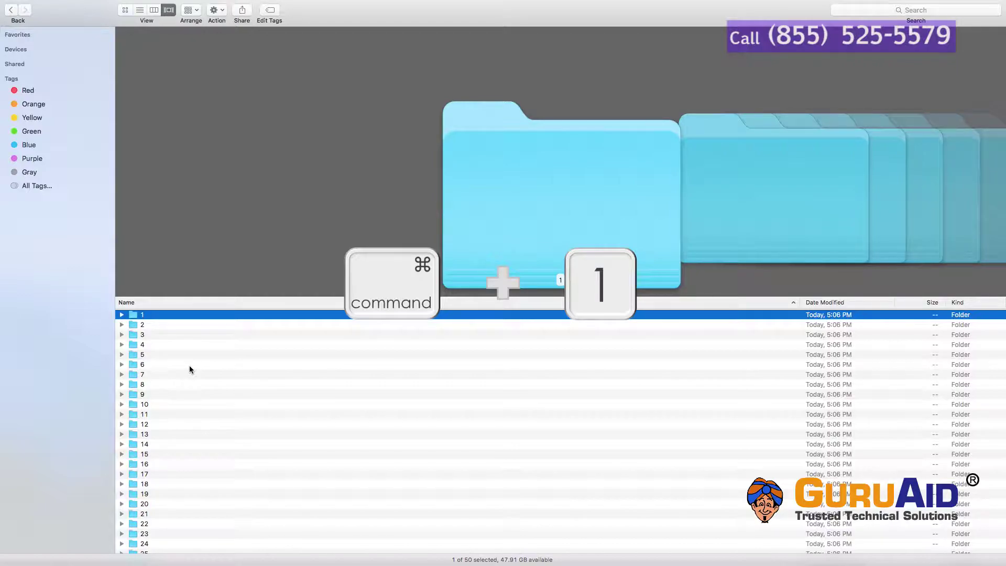
key("super+1")
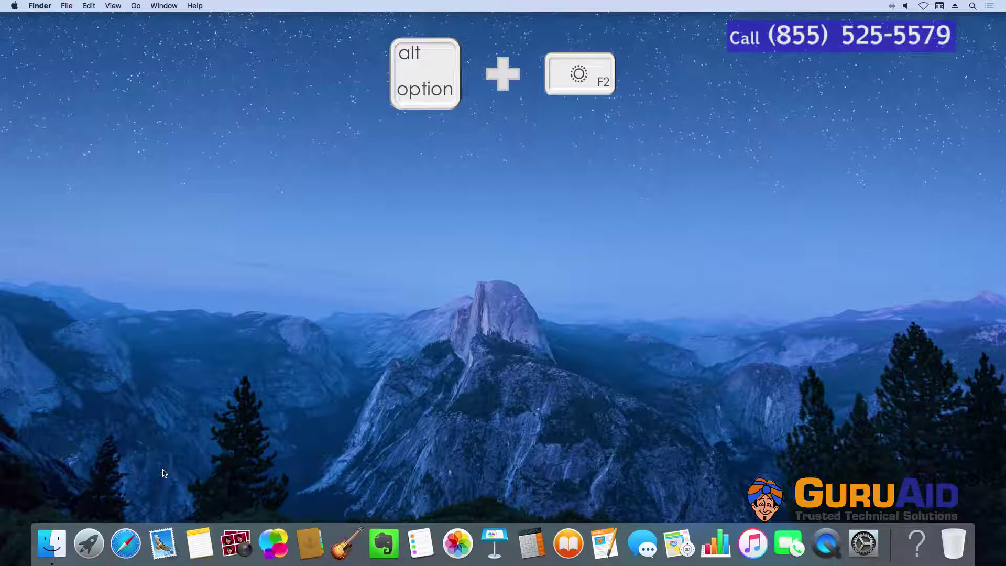
Show the Displays, Mission Control and Sound preference panes in turn, then the Accessibility Options panel.
key("alt+F2")
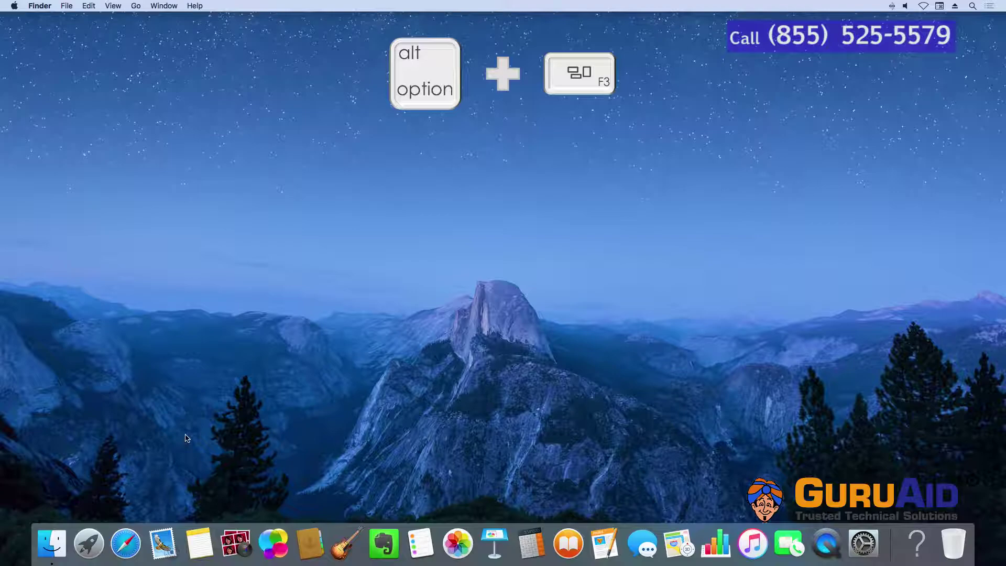
key("alt+F3")
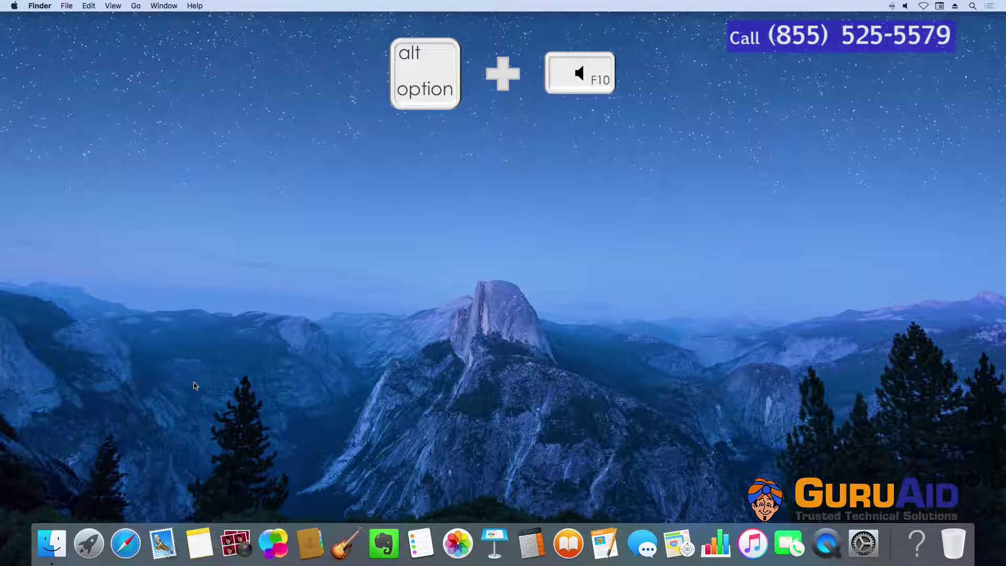
key("alt+F10")
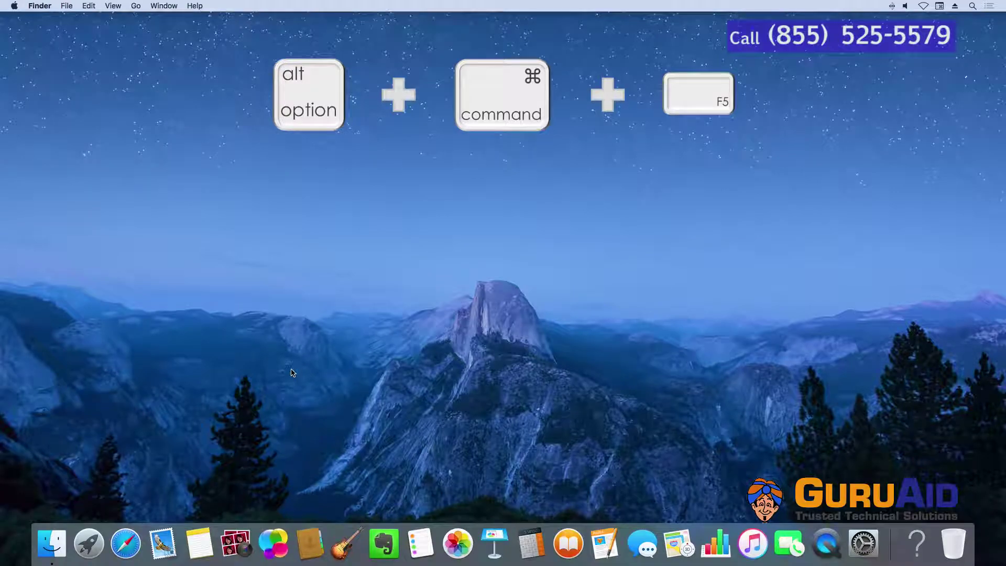
key("alt+super+F5")
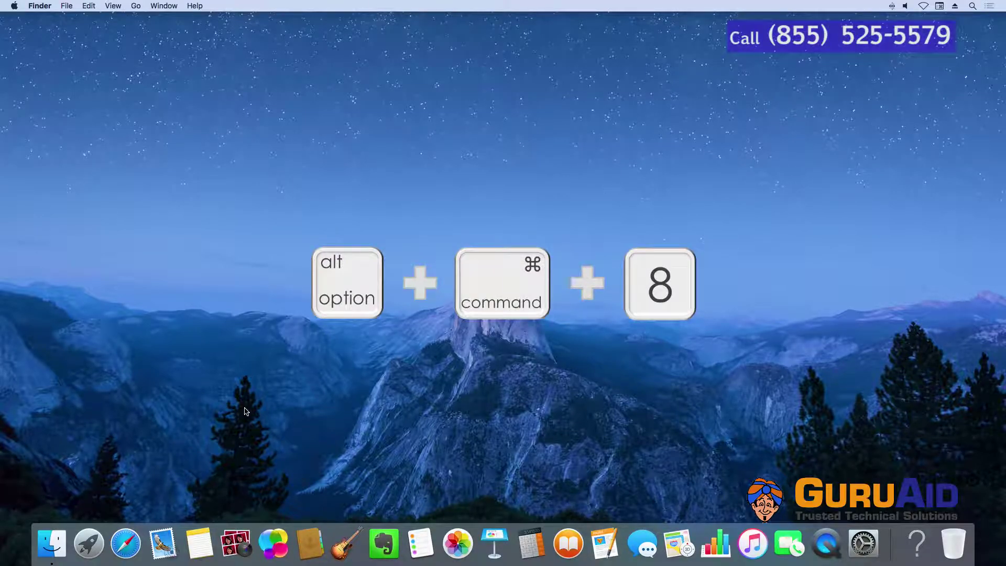
key("alt+super+8")
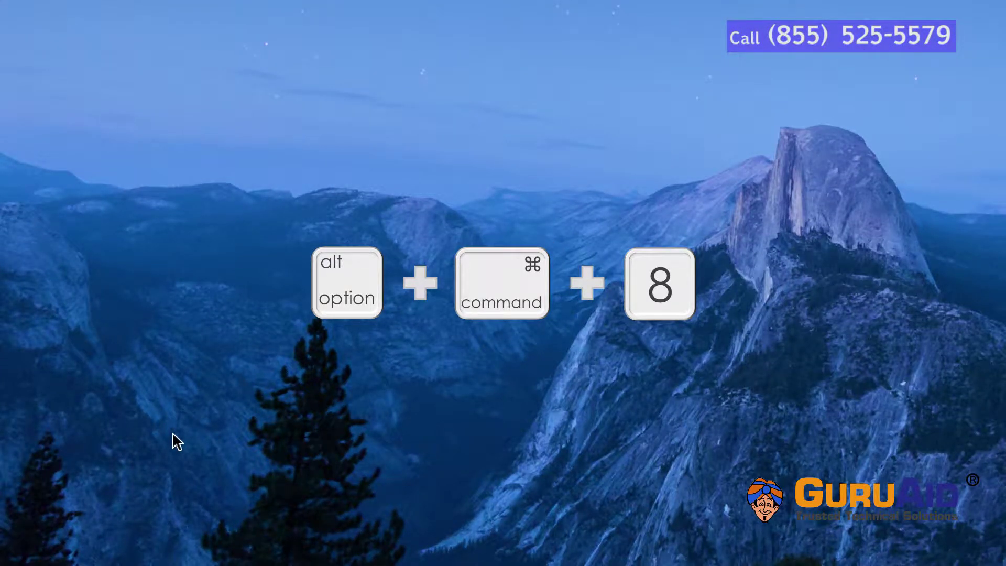
key("alt+super+8")
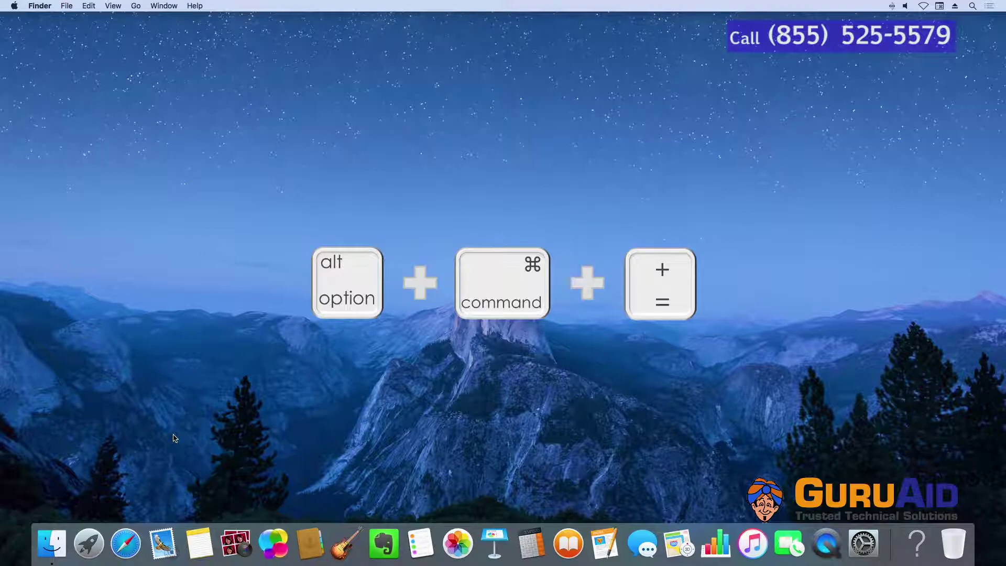
key("alt+super+equal")
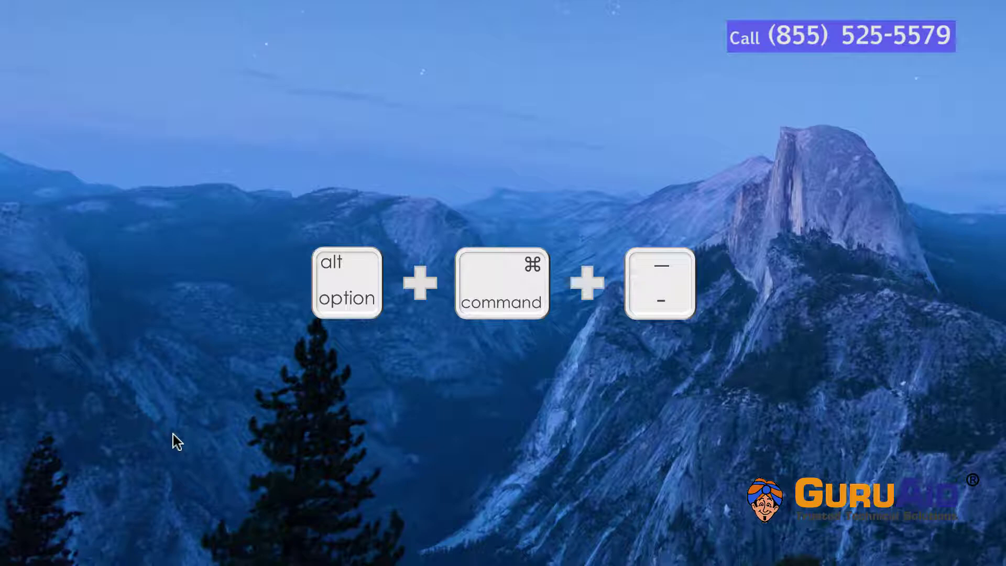
key("alt+super+minus")
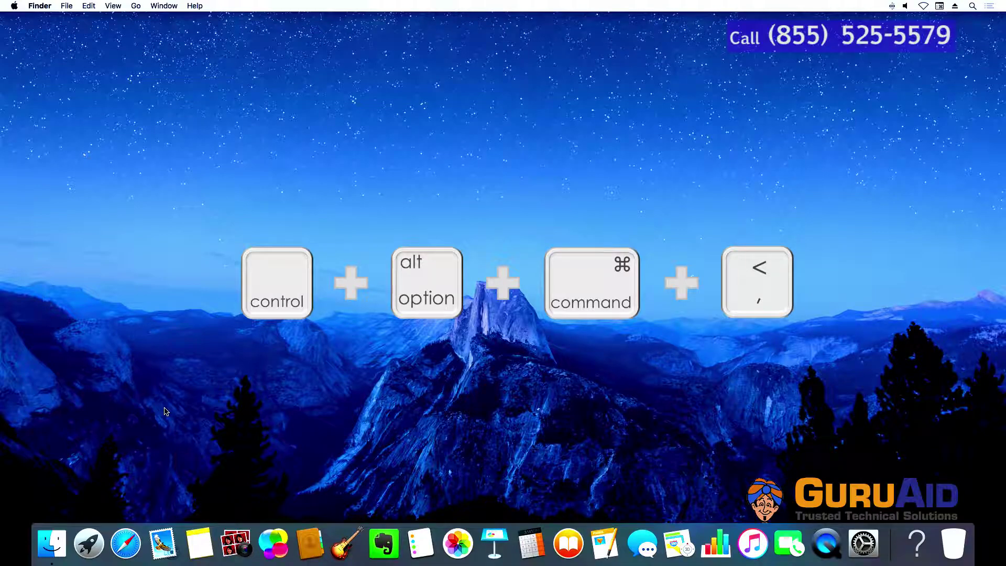
Increase the display contrast, invert the screen colours, and put keyboard focus on the Dock.
key("ctrl+alt+super+comma")
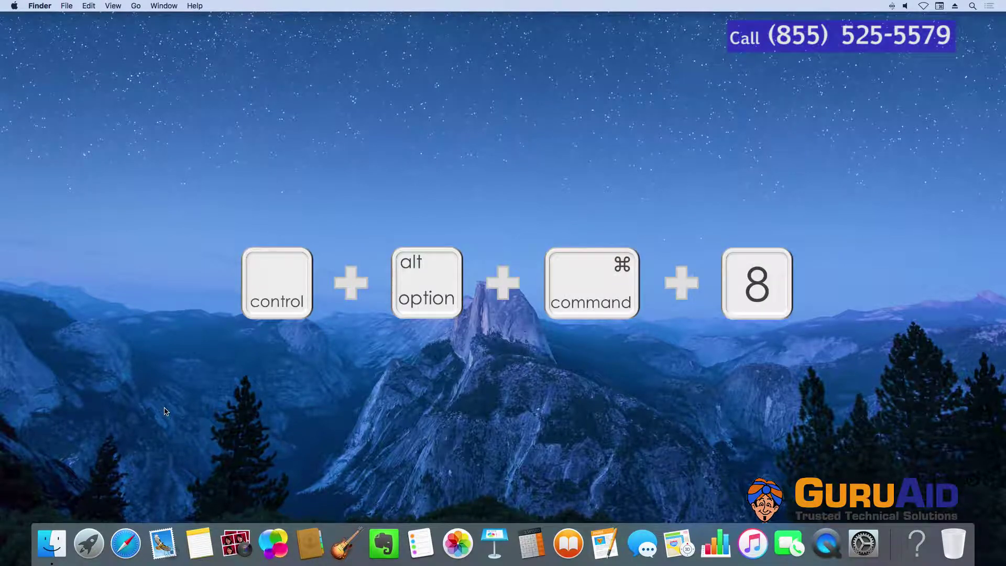
key("ctrl+alt+super+8")
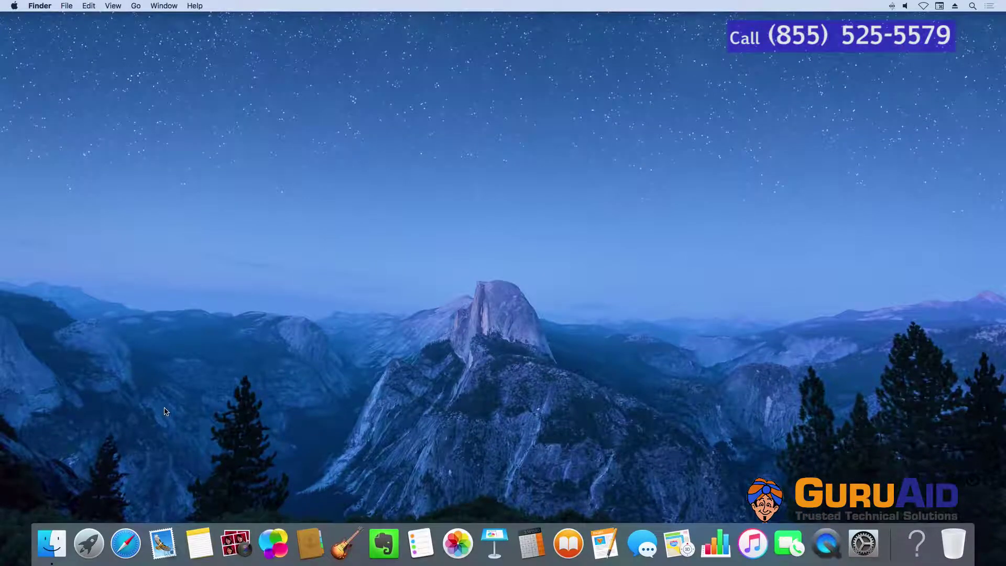
key("ctrl")
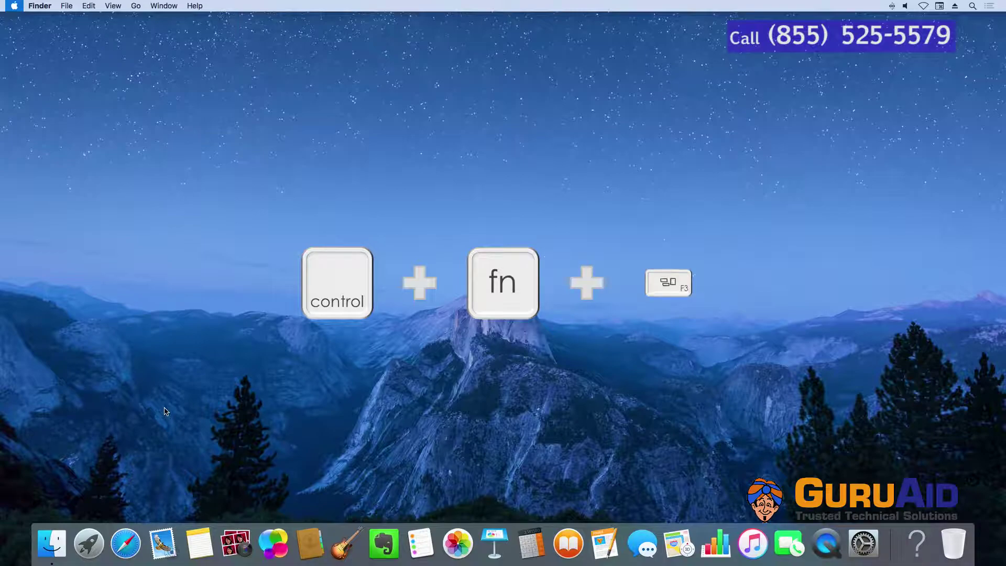
key("ctrl+F3")
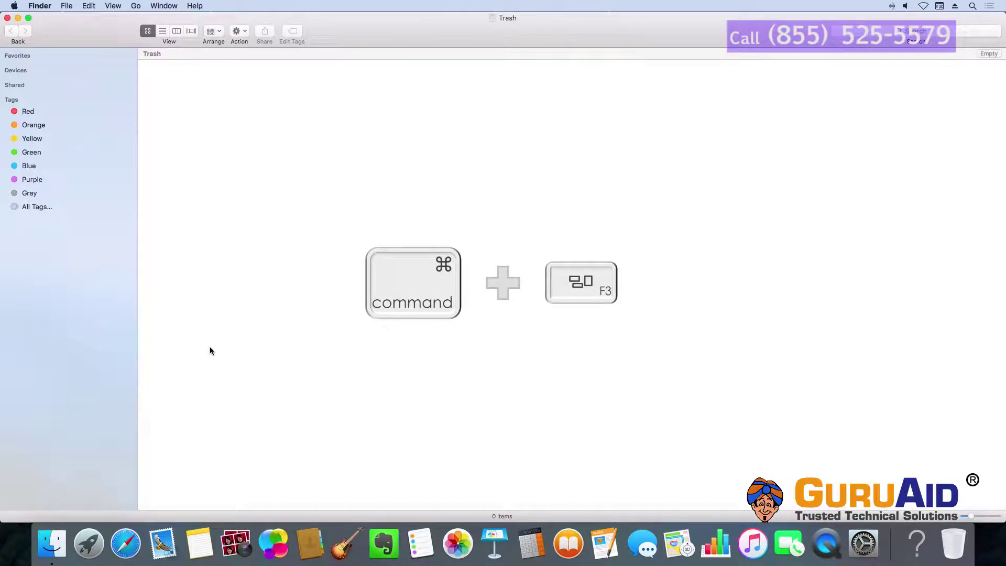
Clear the Trash window away to reveal the desktop, then request permanently emptying the Trash.
key("super+F3")
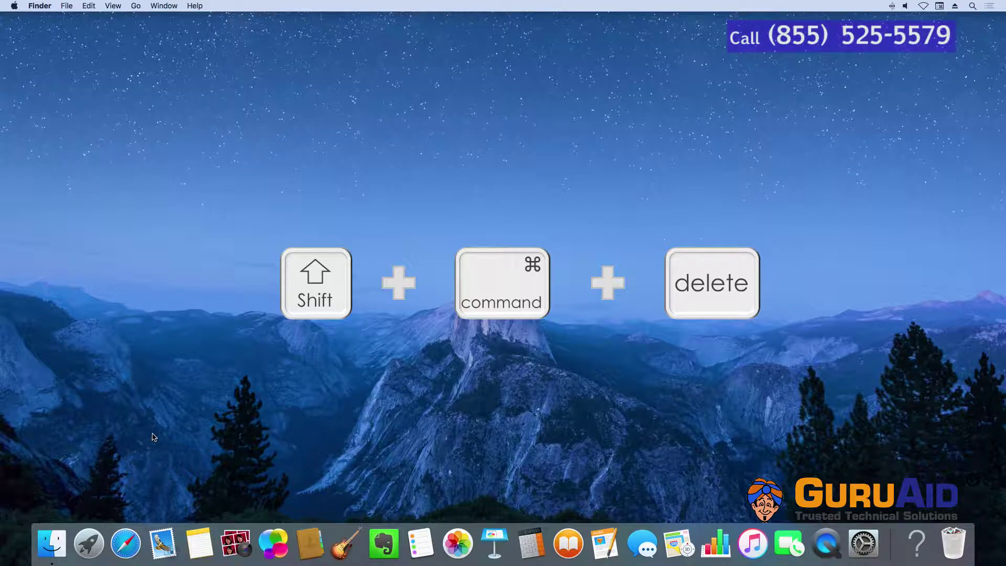
key("shift+super+BackSpace")
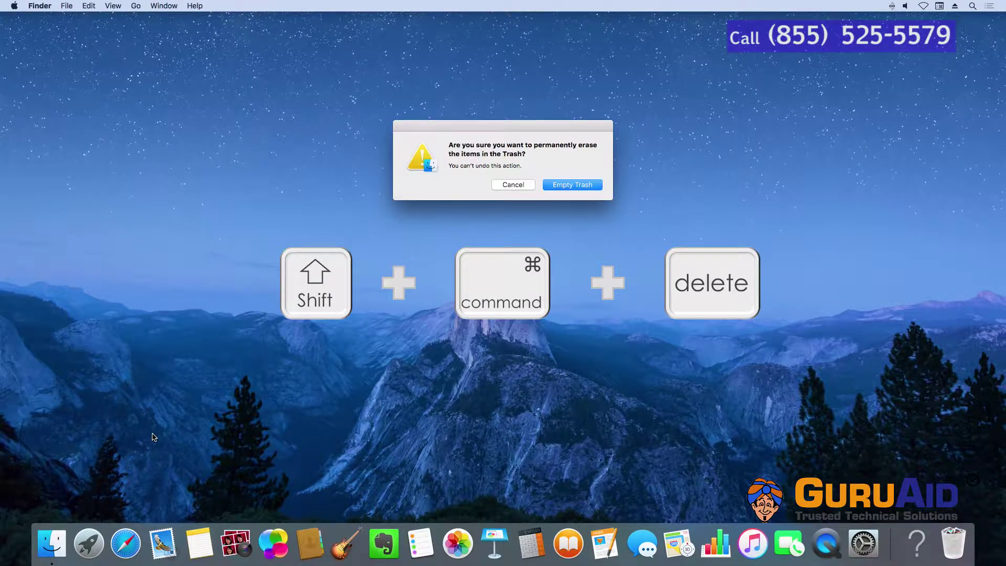